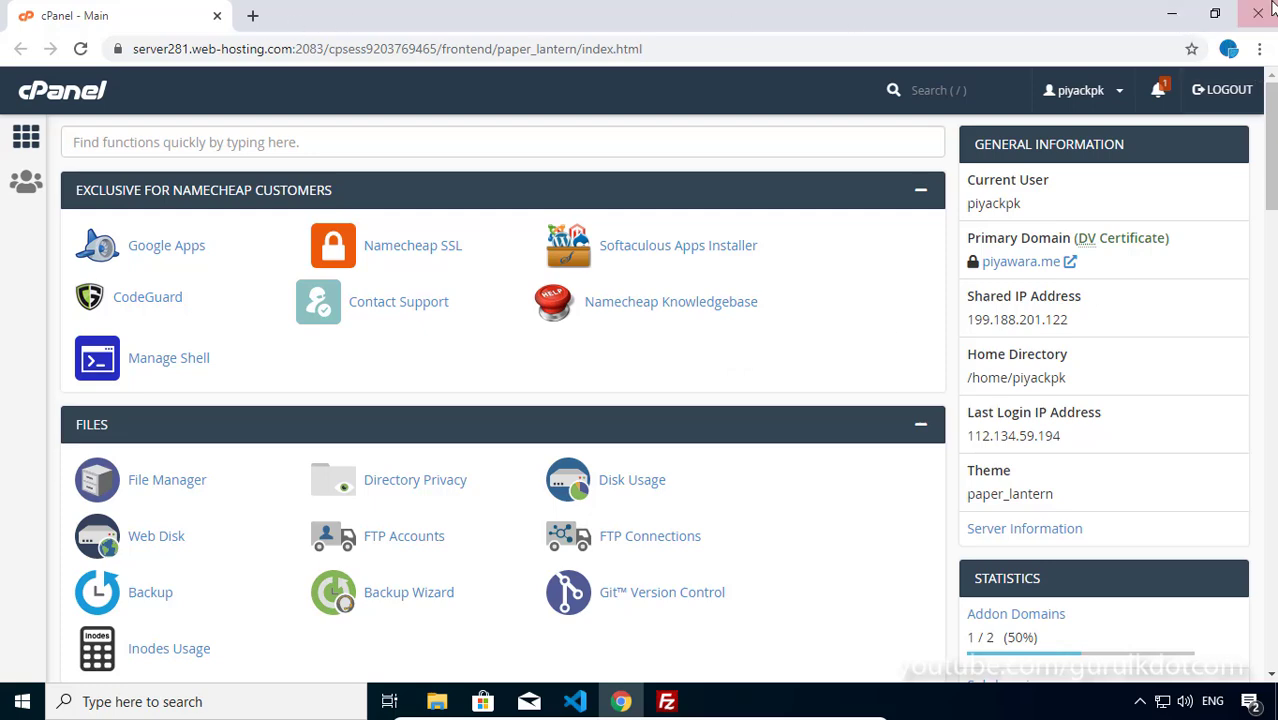
Open the website piyawara.me in a new browser tab
{"action": "left_click", "coordinate": [252, 16]}
{"action": "left_click", "coordinate": [176, 50]}
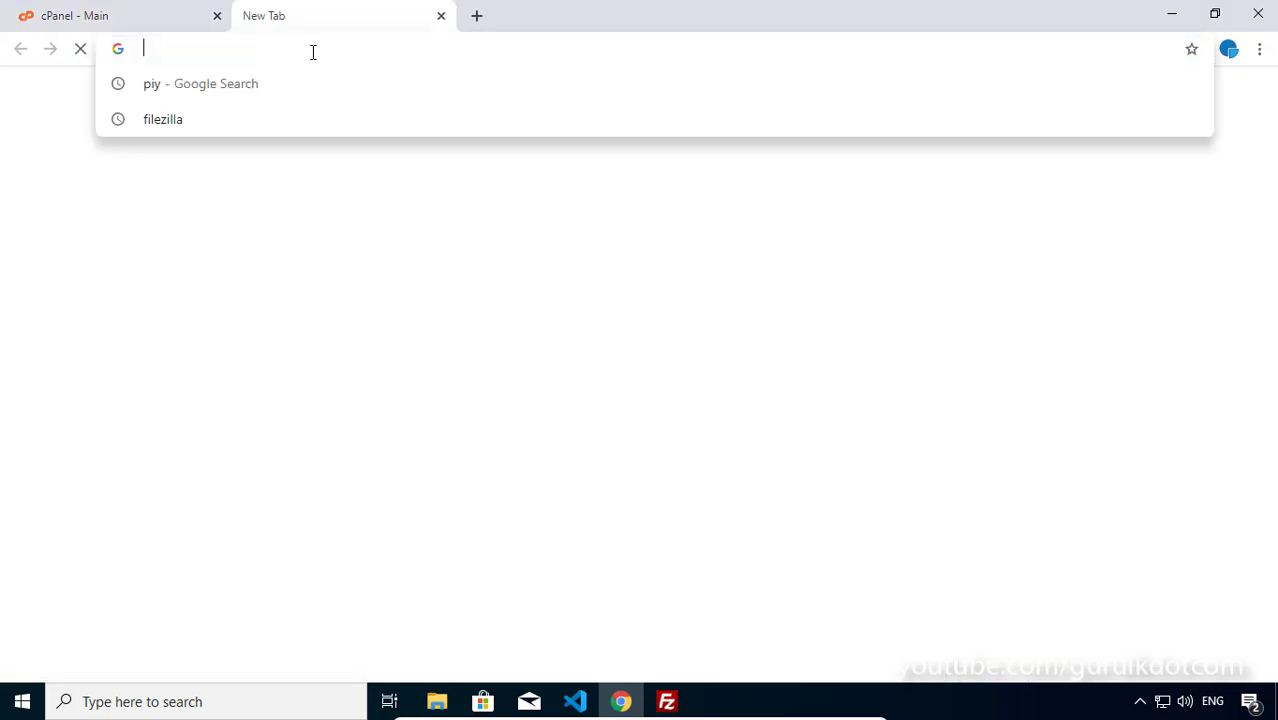
{"action": "type", "text": "pi"}
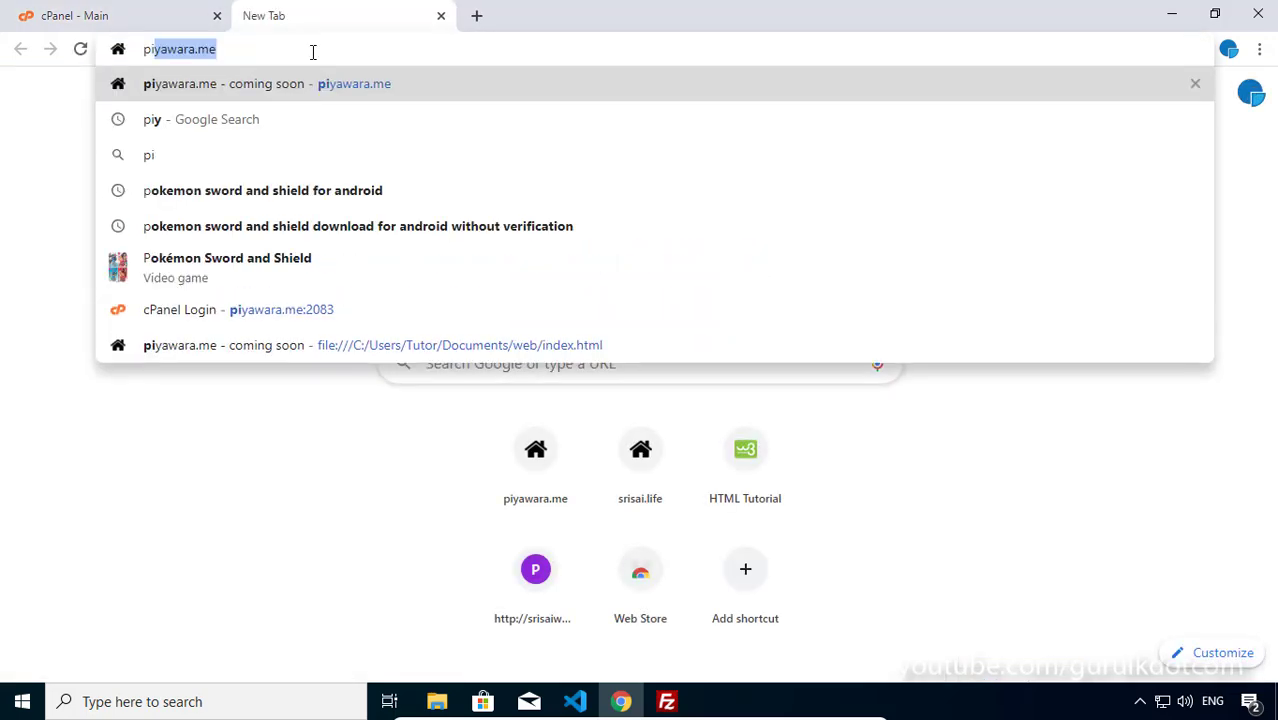
{"action": "left_click", "coordinate": [159, 90]}
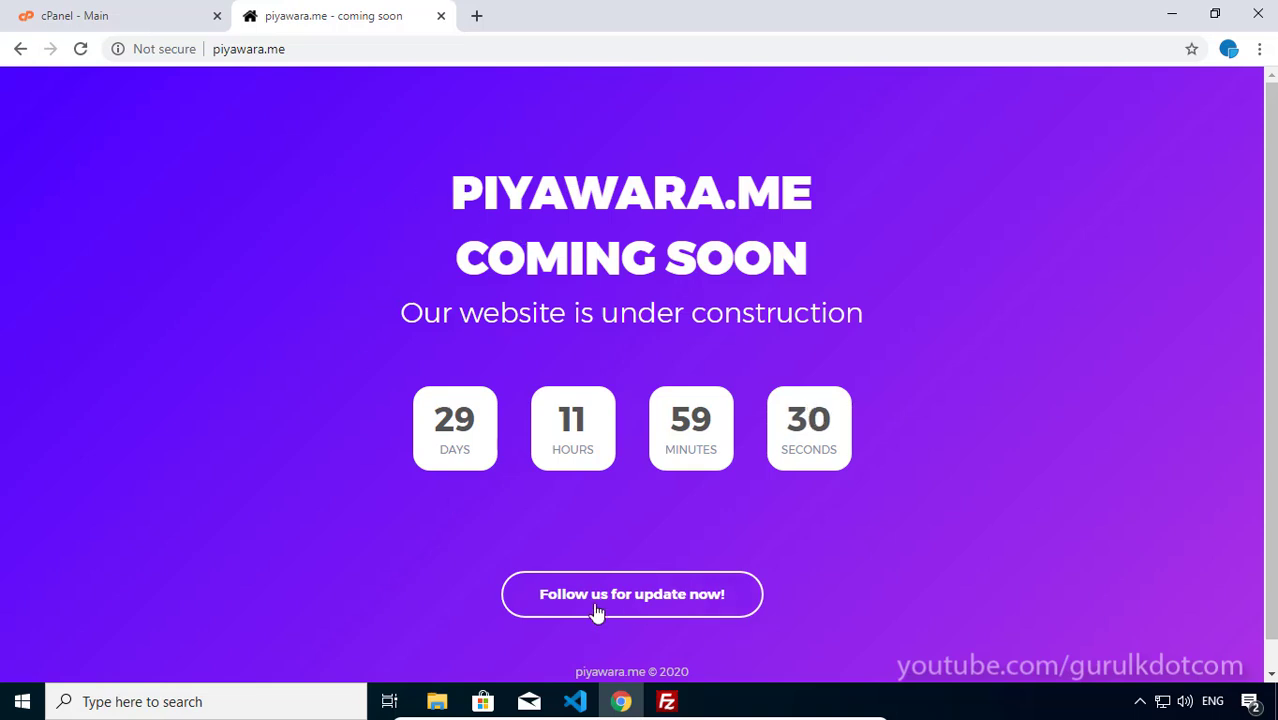
Switch to Visual Studio Code and create a file named robots.txt in the root of the web folder
{"action": "left_click", "coordinate": [575, 701]}
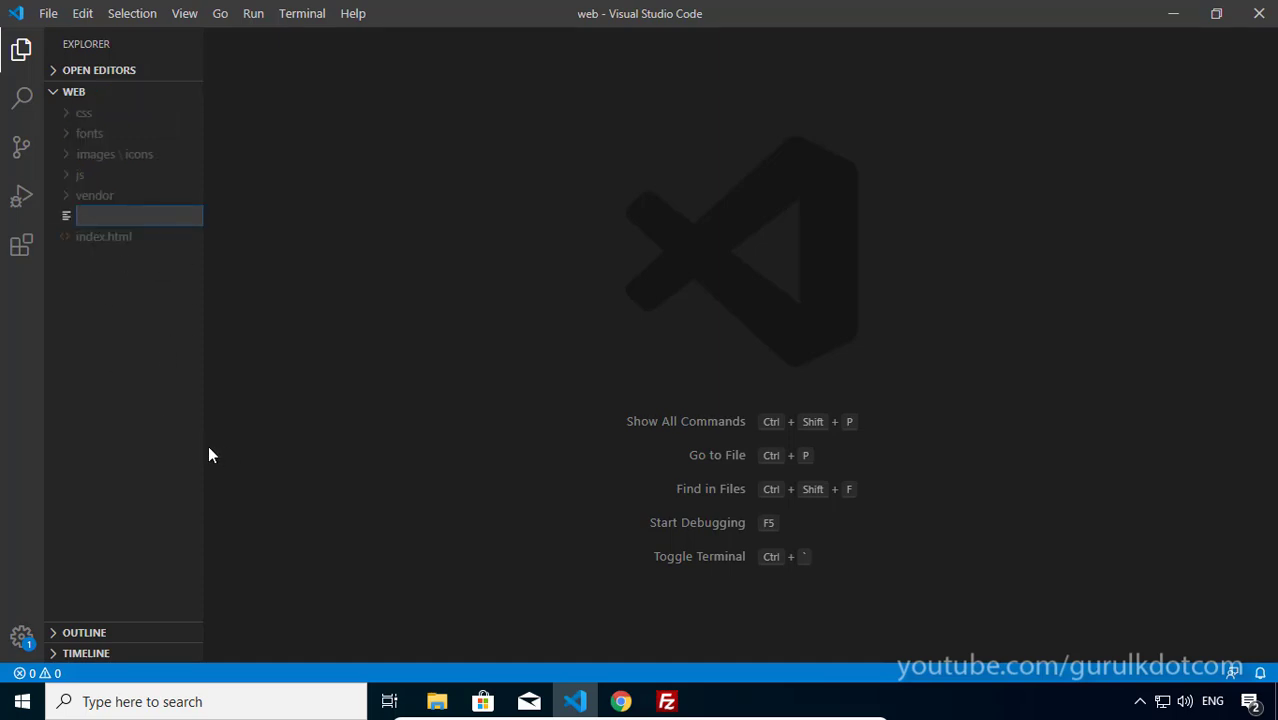
{"action": "type", "text": "robots.txt"}
{"action": "key", "text": "Return"}
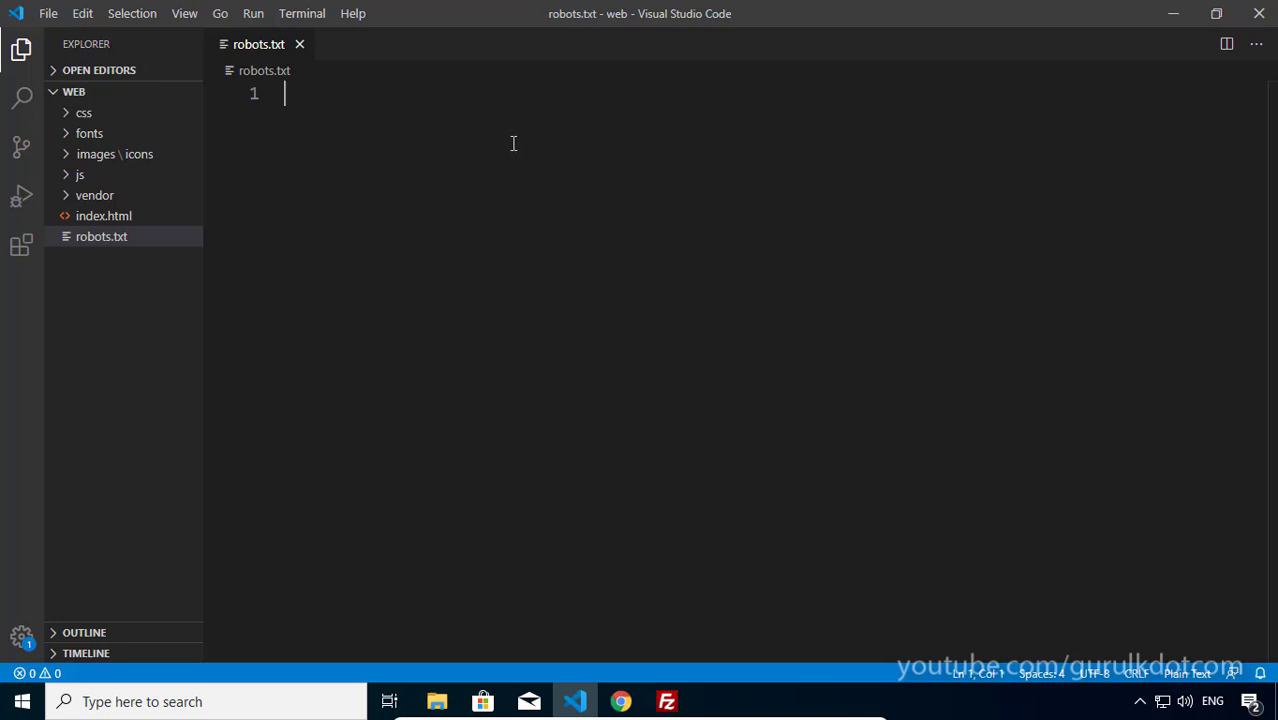
Write two lines in robots.txt: "User-agent: *" and "Disallow: /"
{"action": "type", "text": "Us"}
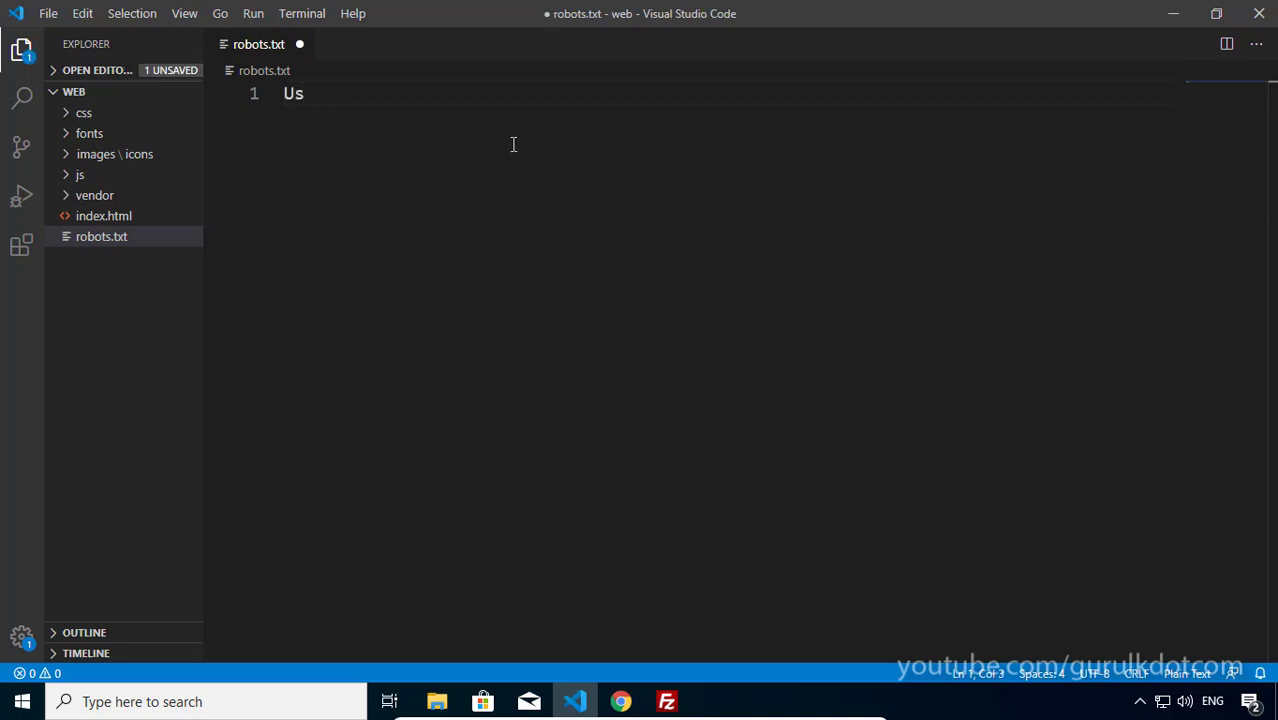
{"action": "type", "text": "er-agent"}
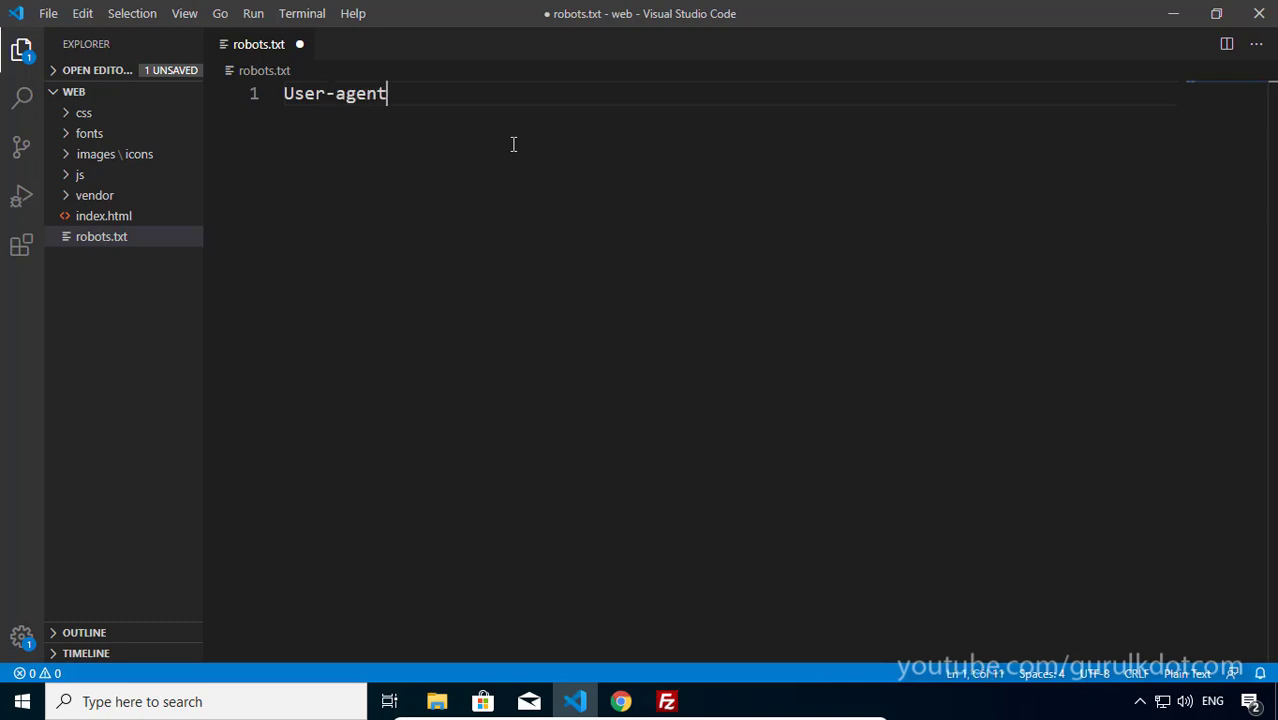
{"action": "type", "text": ": *"}
{"action": "key", "text": "Return"}
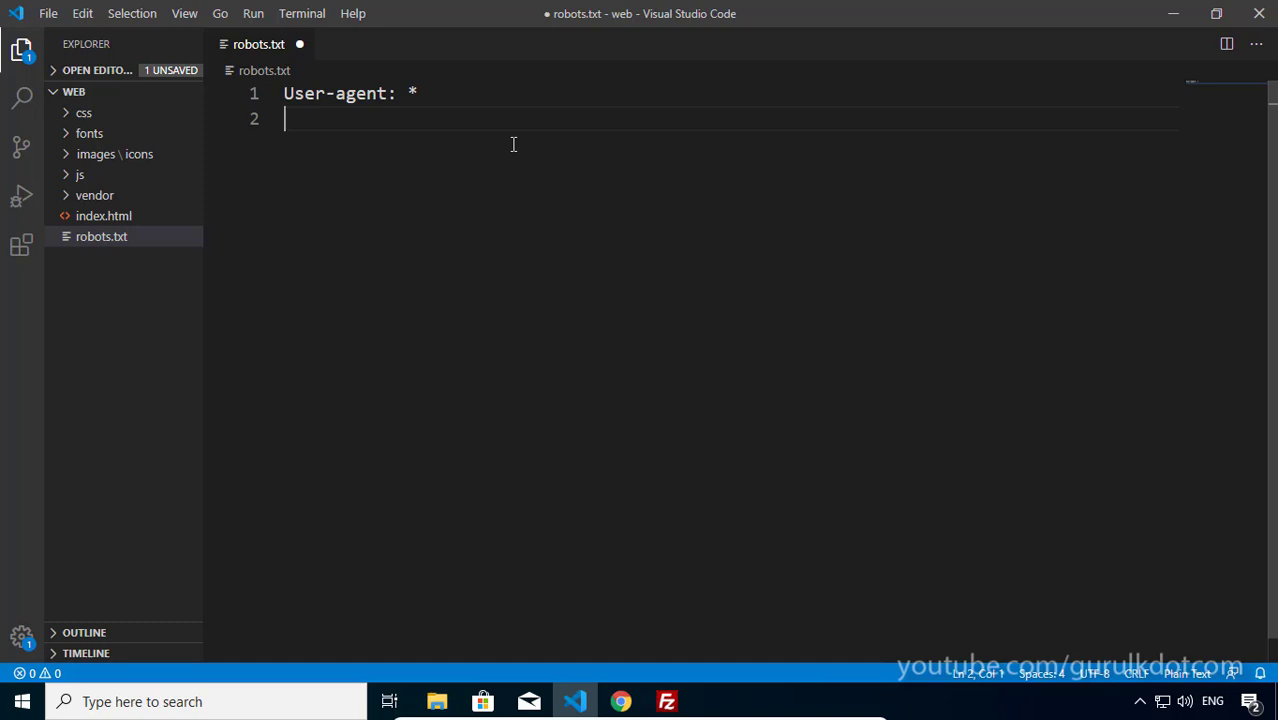
{"action": "type", "text": "Disallow"}
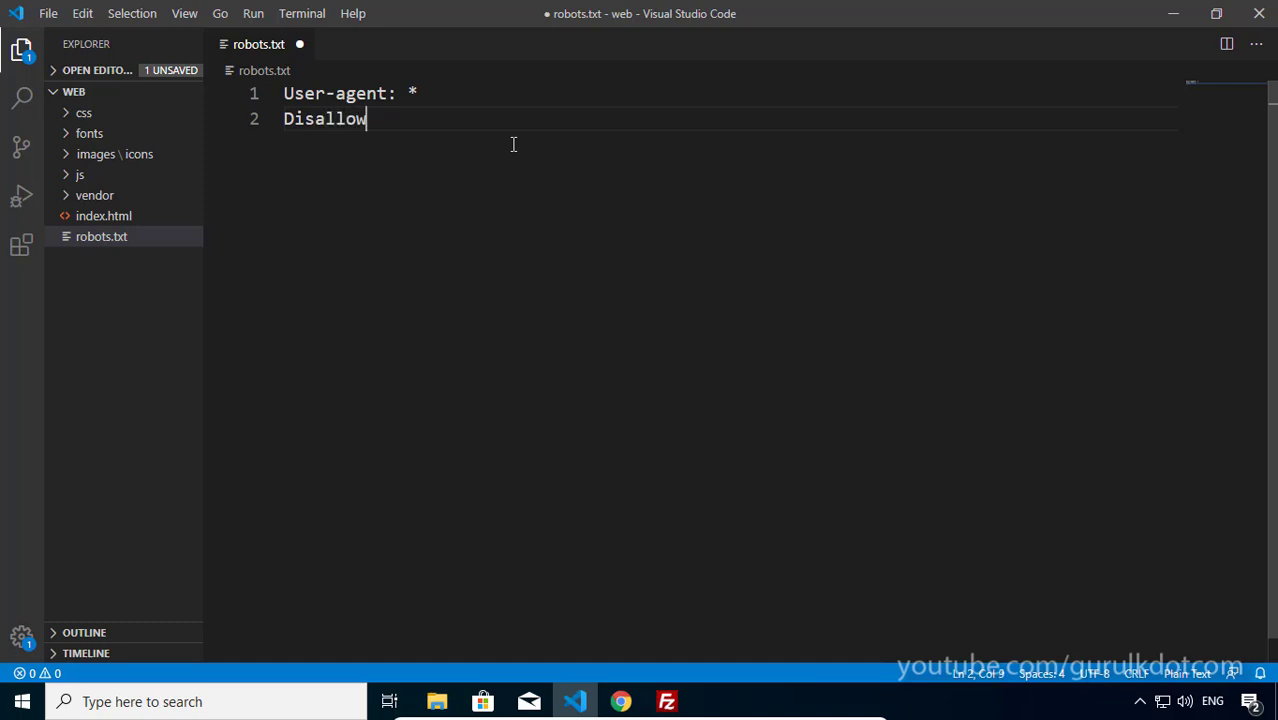
{"action": "type", "text": ": /"}
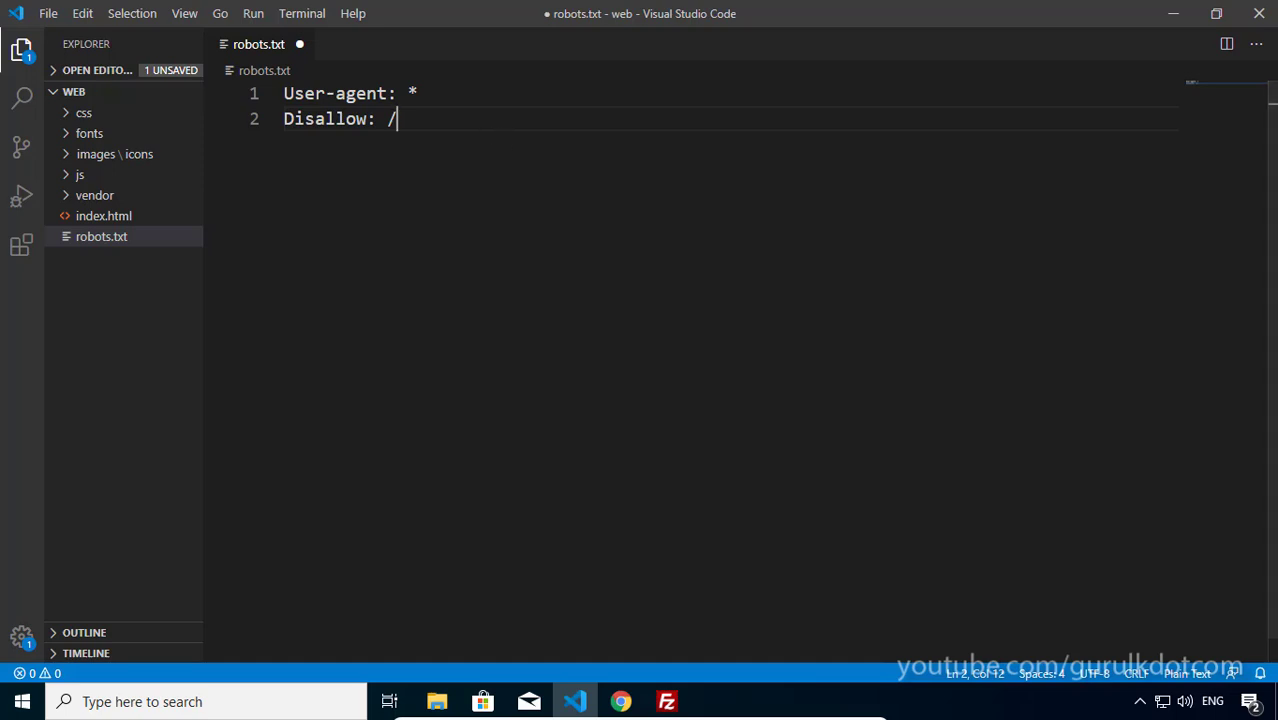
Save robots.txt and close it in the editor
{"action": "left_click", "coordinate": [44, 14]}
{"action": "left_click", "coordinate": [78, 258]}
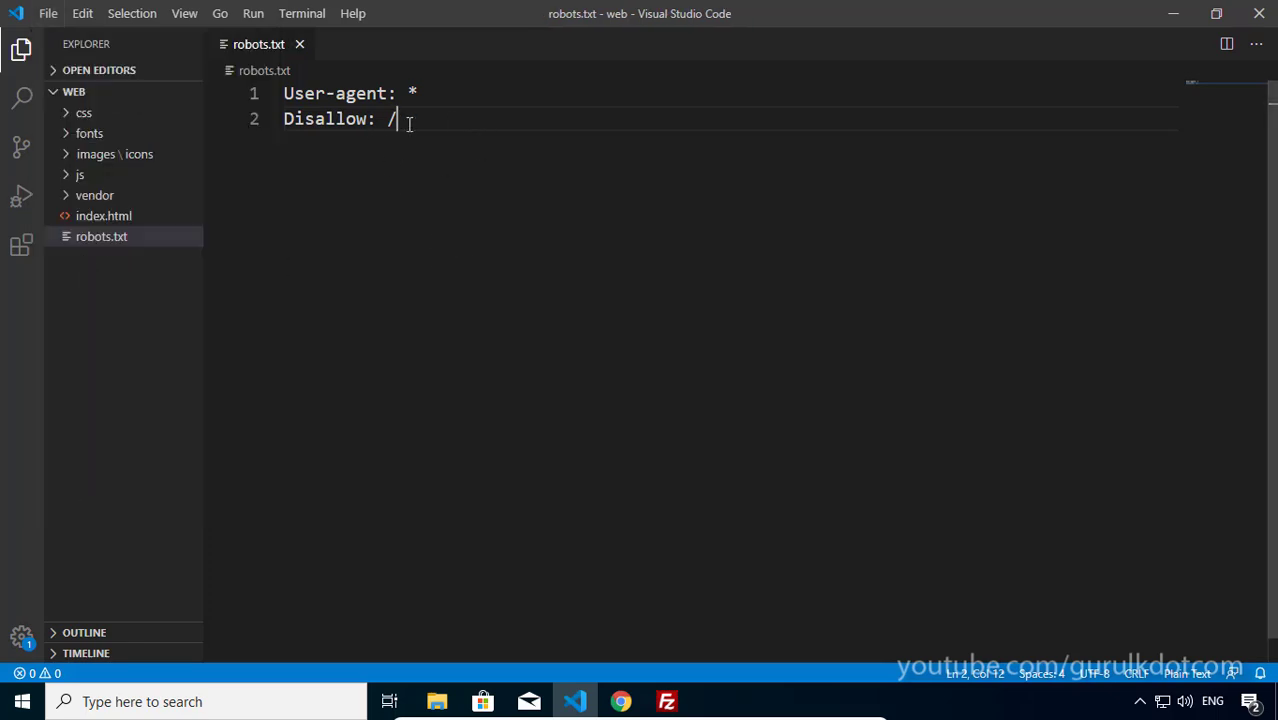
{"action": "key", "text": "ctrl+shift+Home"}
{"action": "left_click", "coordinate": [299, 45]}
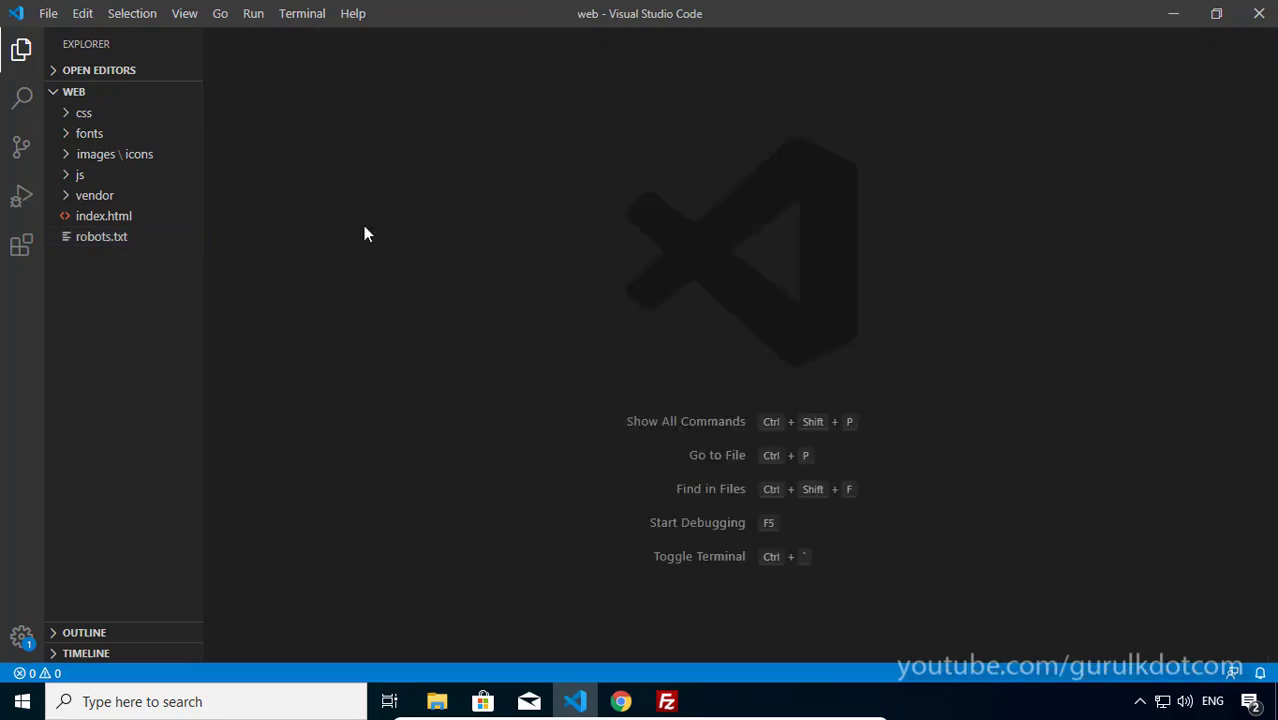
Switch to FileZilla, disconnect from the current server and connect to the saved site piyawara.me
{"action": "left_click", "coordinate": [666, 702]}
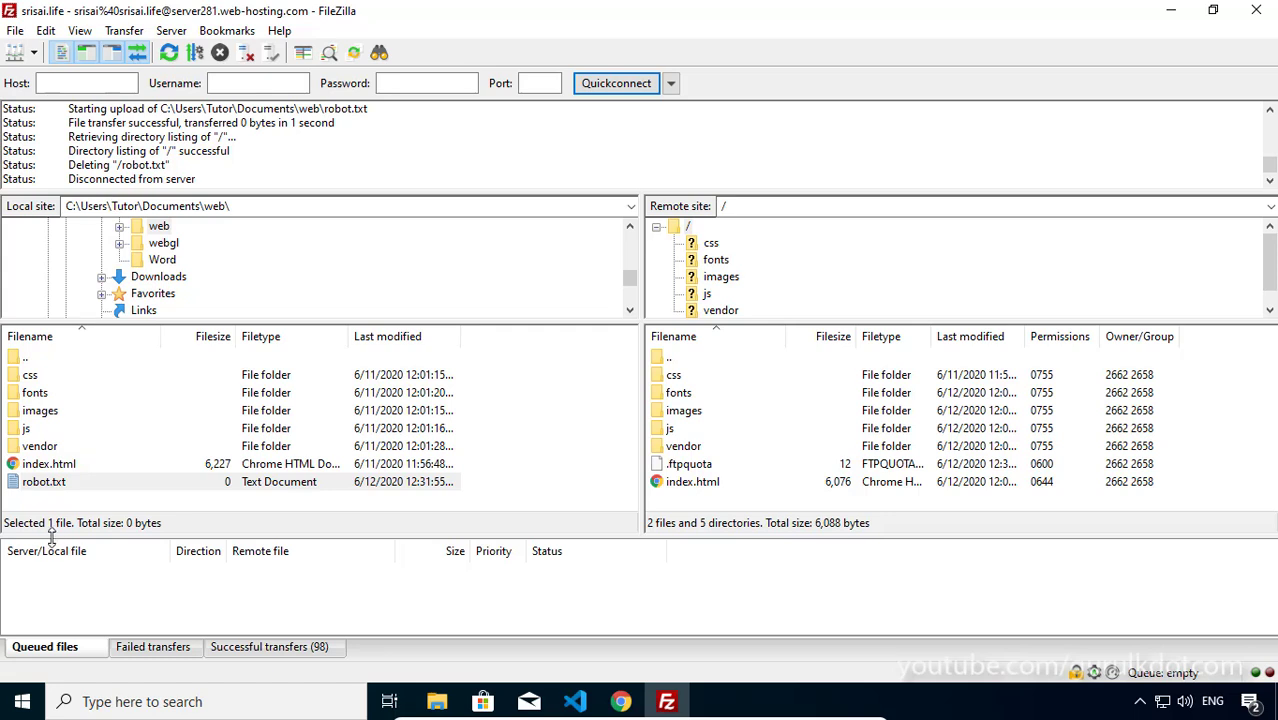
{"action": "left_click", "coordinate": [60, 501]}
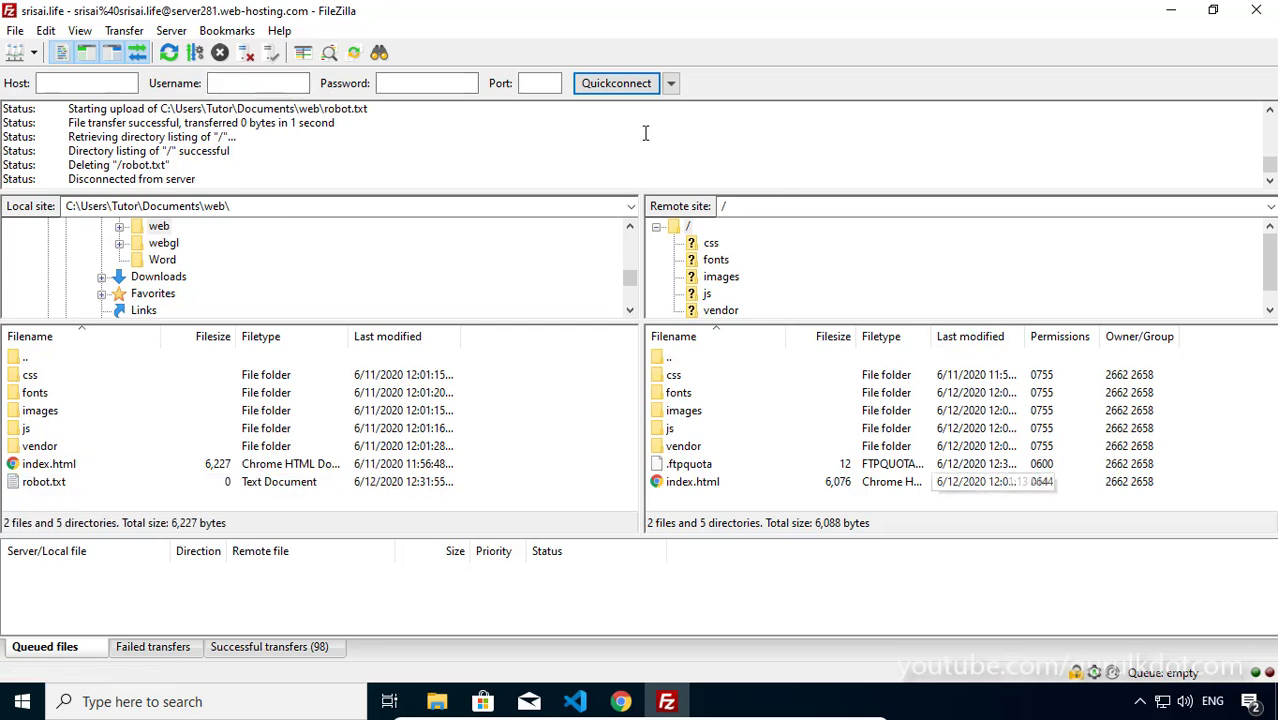
{"action": "left_click", "coordinate": [246, 52]}
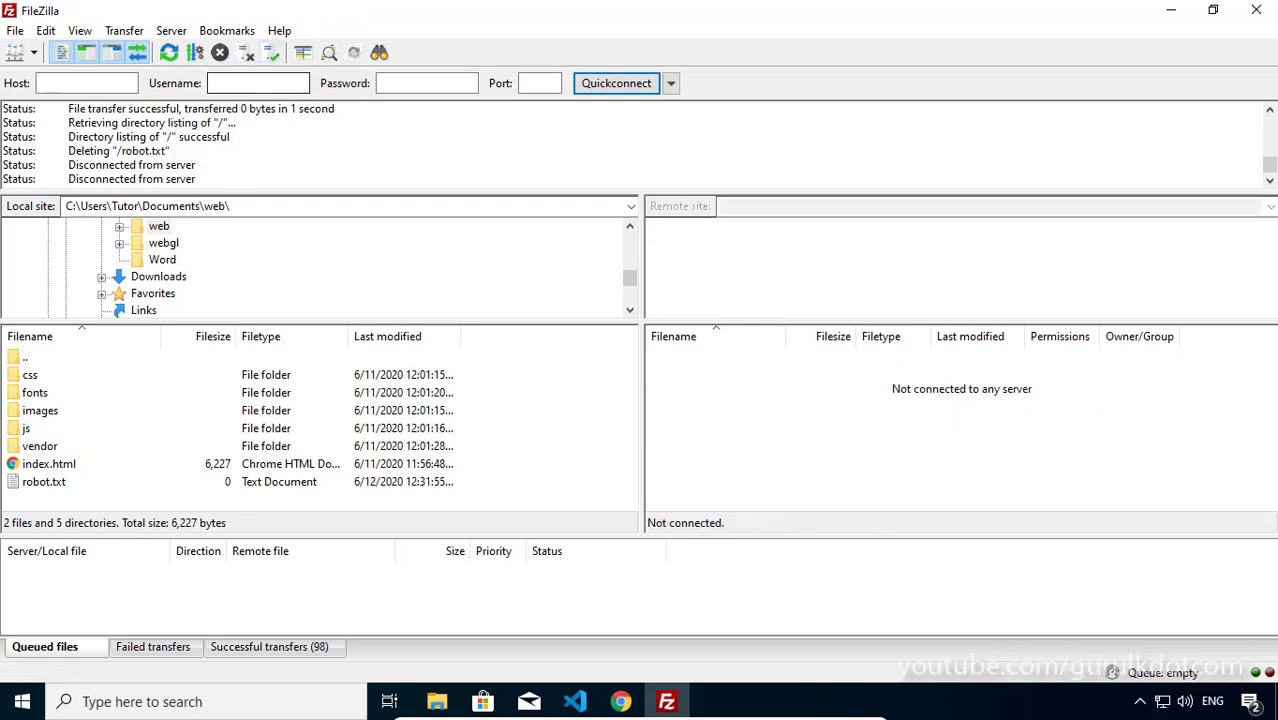
{"action": "left_click", "coordinate": [7, 36]}
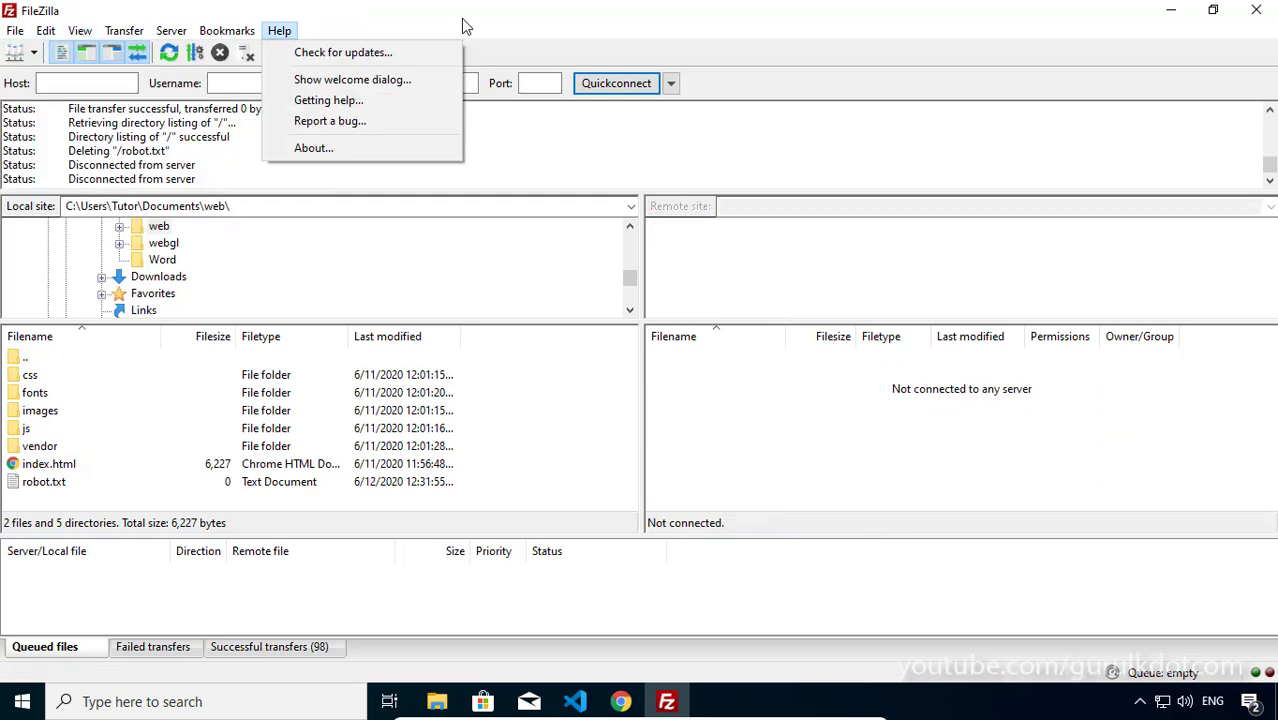
{"action": "left_click", "coordinate": [463, 25]}
{"action": "left_click", "coordinate": [33, 52]}
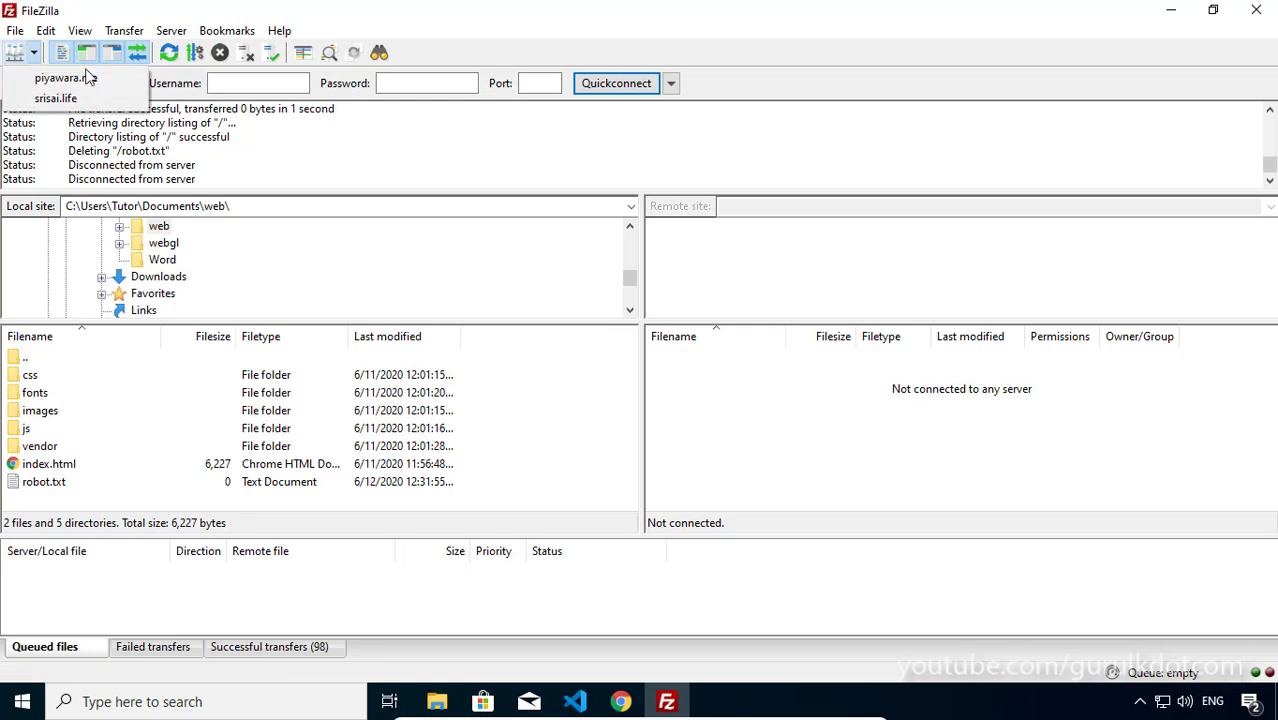
{"action": "left_click", "coordinate": [68, 80]}
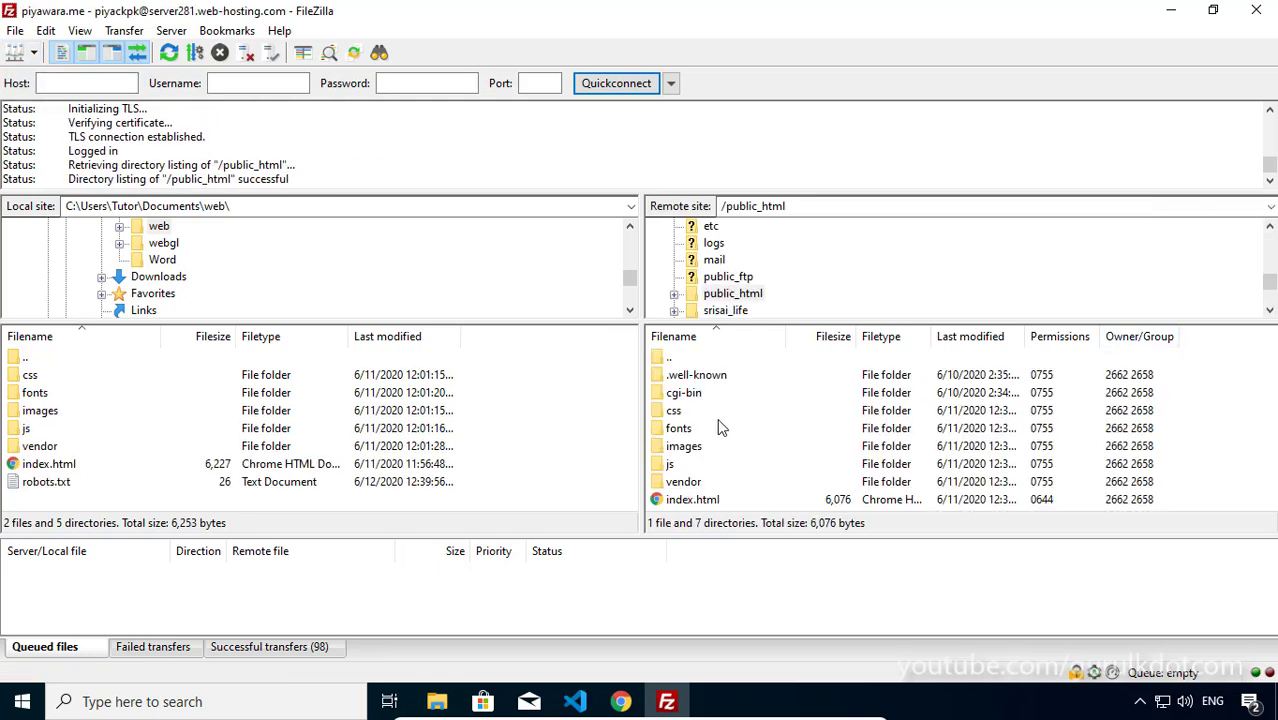
Upload the local robots.txt to the /public_html folder on the server and dismiss the transfer notification
{"action": "left_click", "coordinate": [717, 446]}
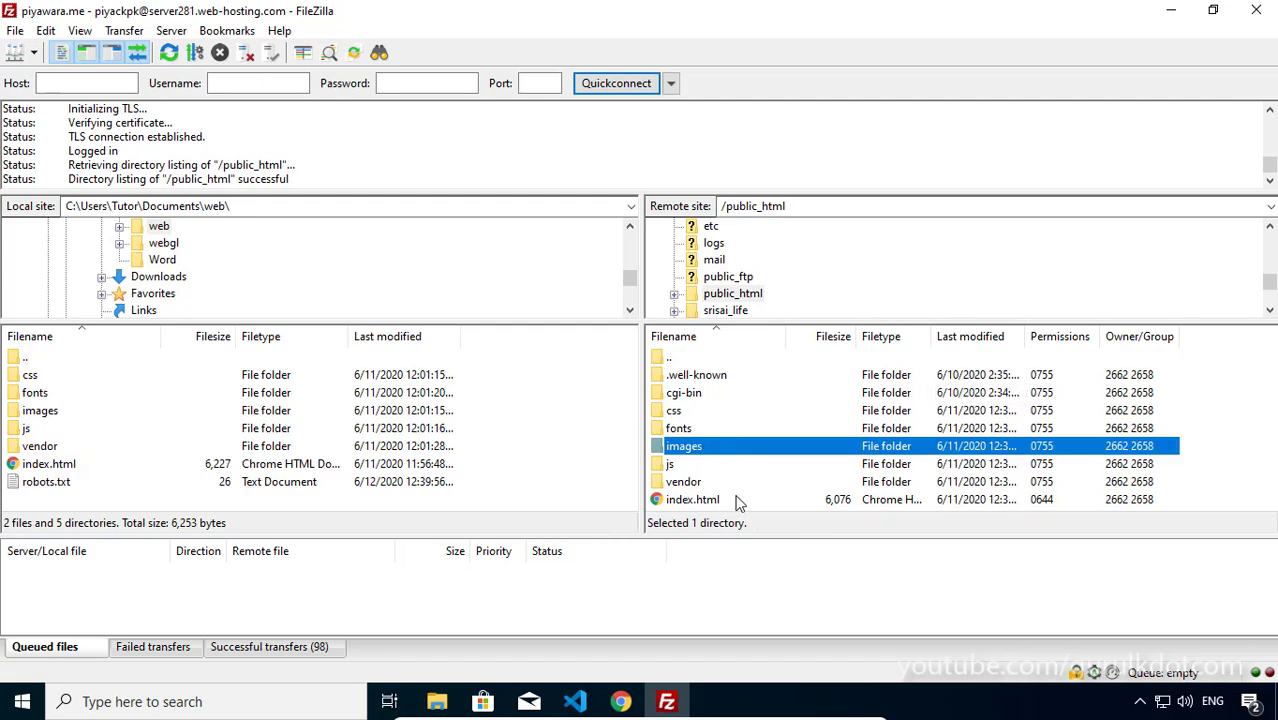
{"action": "left_click", "coordinate": [36, 482]}
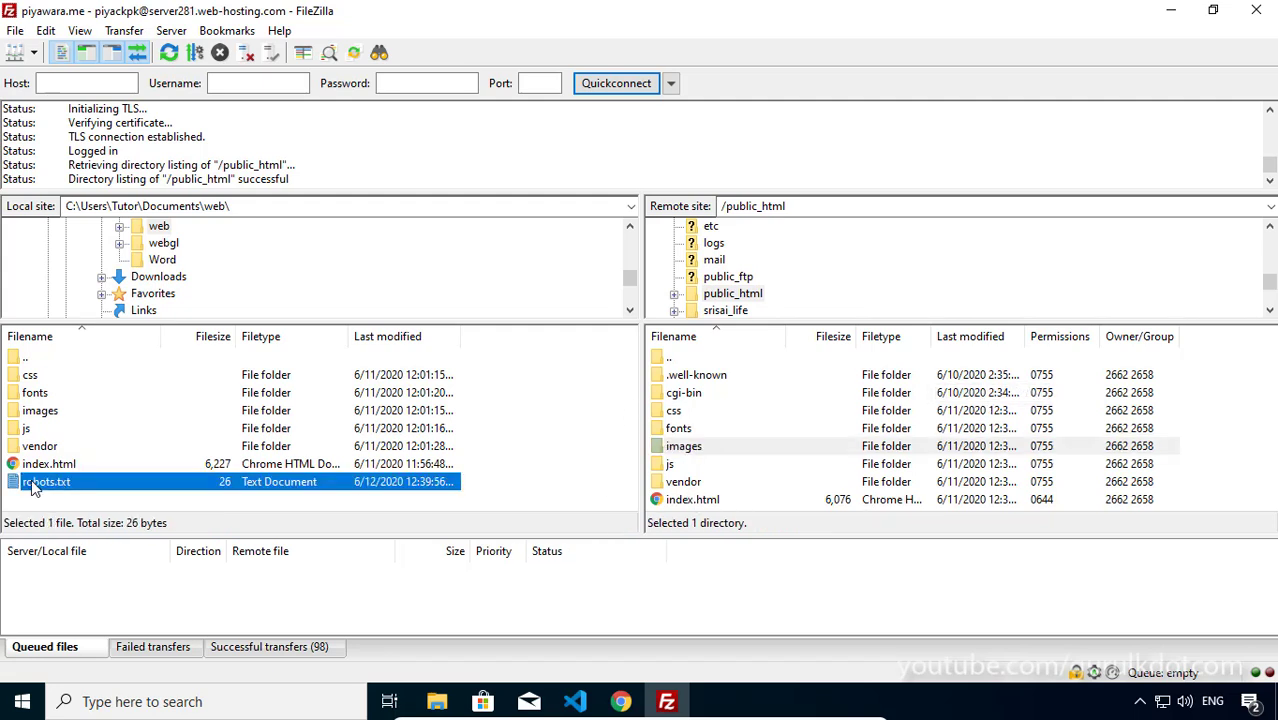
{"action": "right_click", "coordinate": [52, 482]}
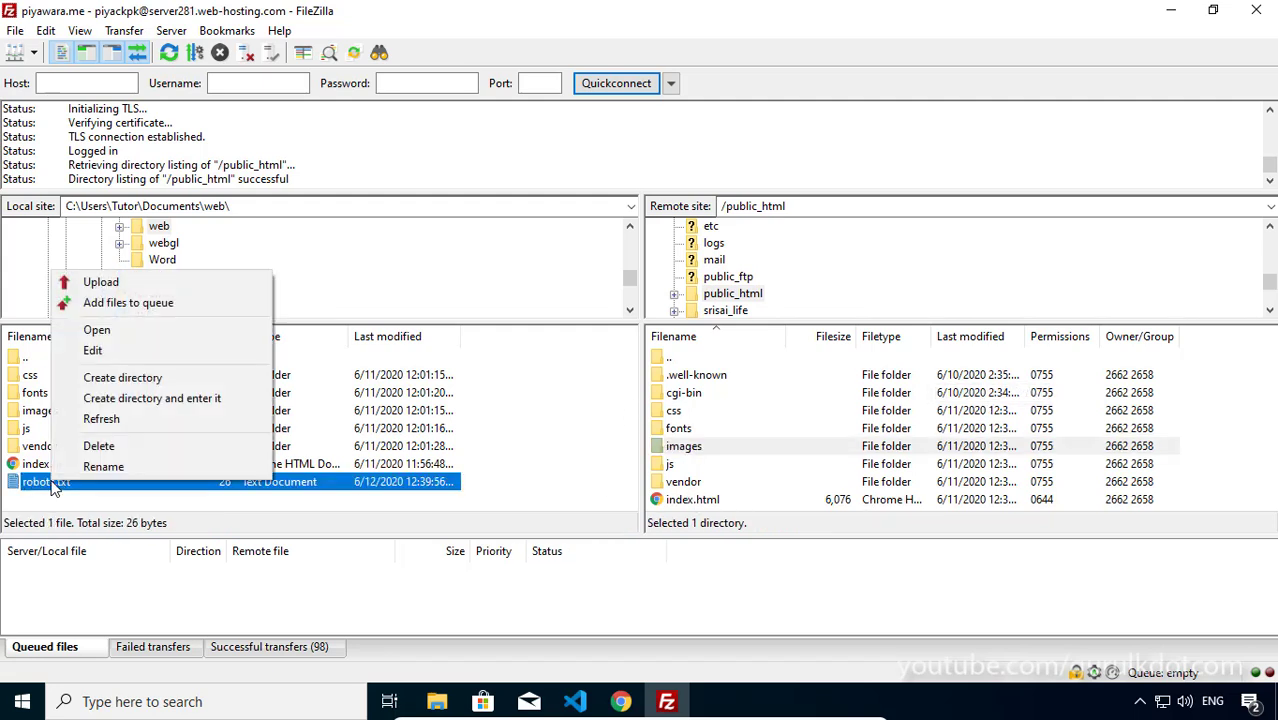
{"action": "left_click", "coordinate": [107, 281]}
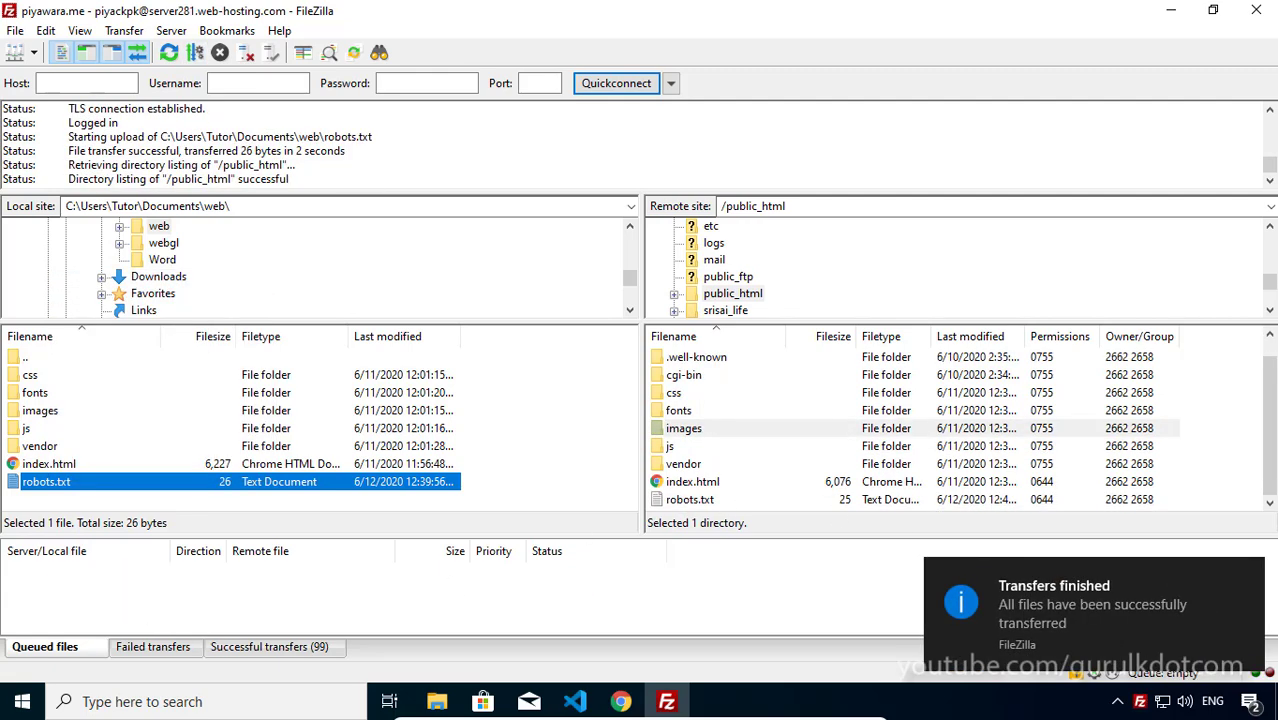
{"action": "left_click", "coordinate": [1253, 577]}
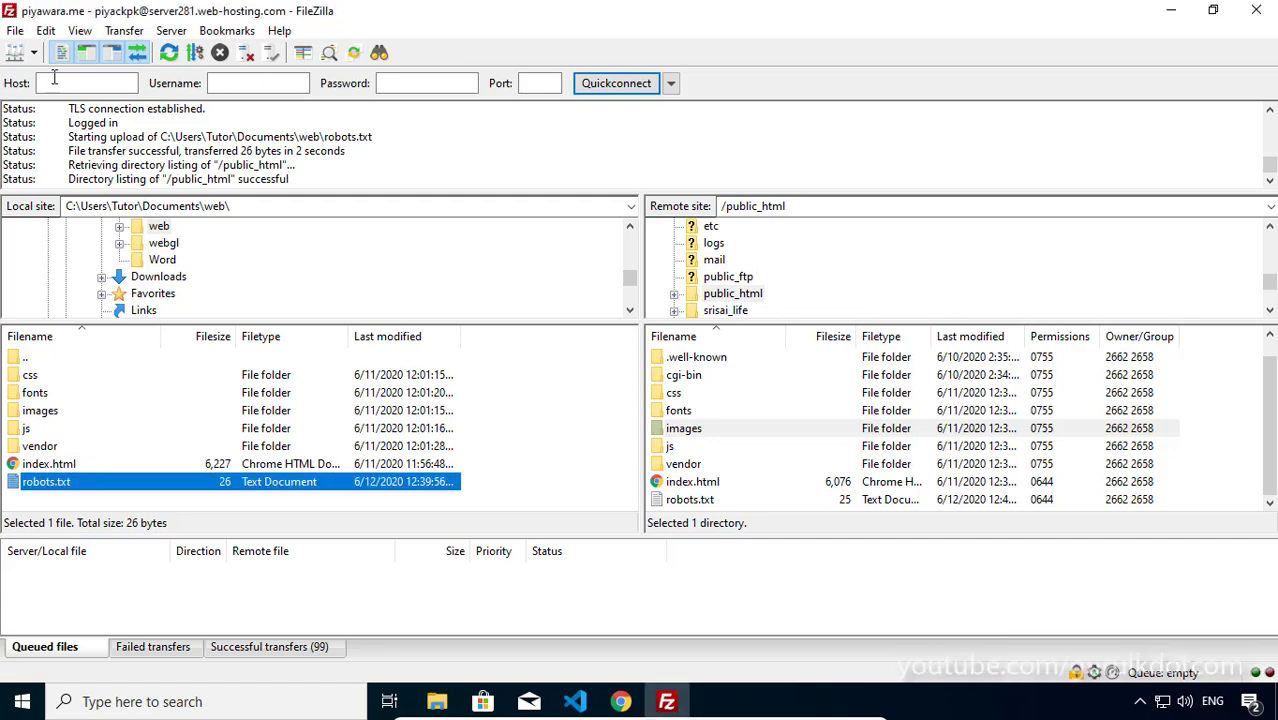
Disconnect from piyawara.me and connect to the saved site srisai.life
{"action": "left_click", "coordinate": [246, 52]}
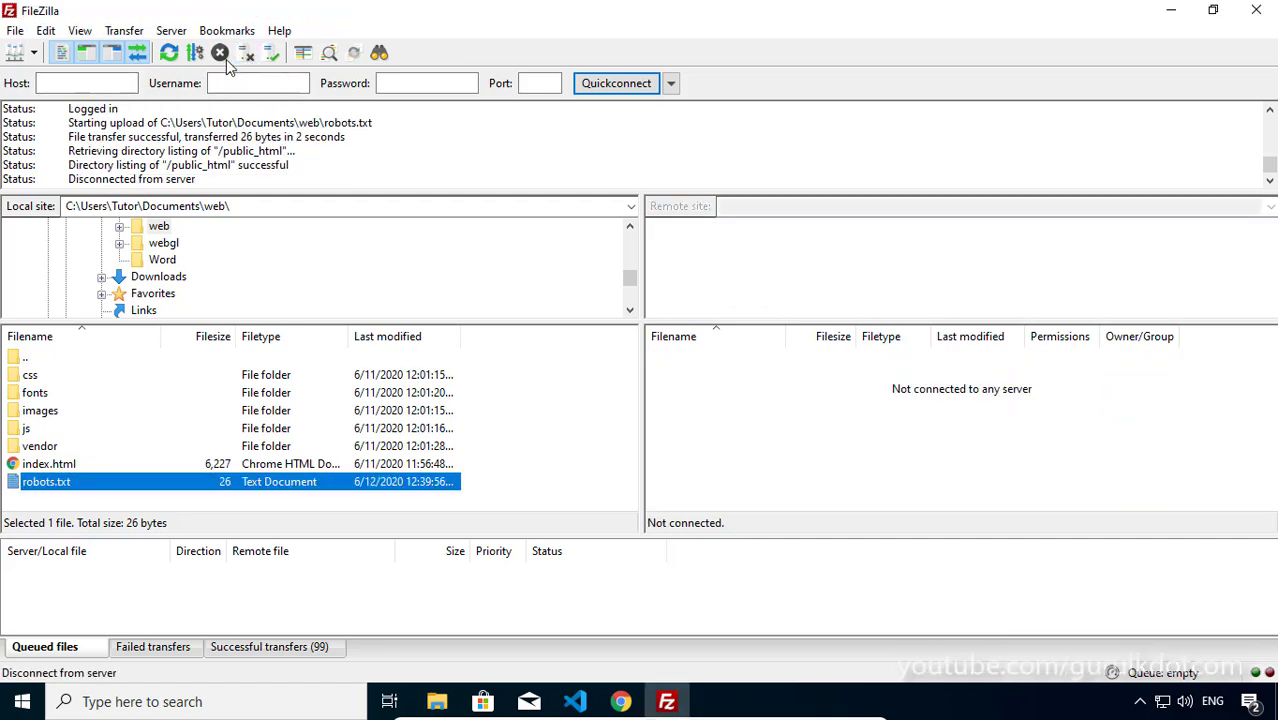
{"action": "left_click", "coordinate": [34, 53]}
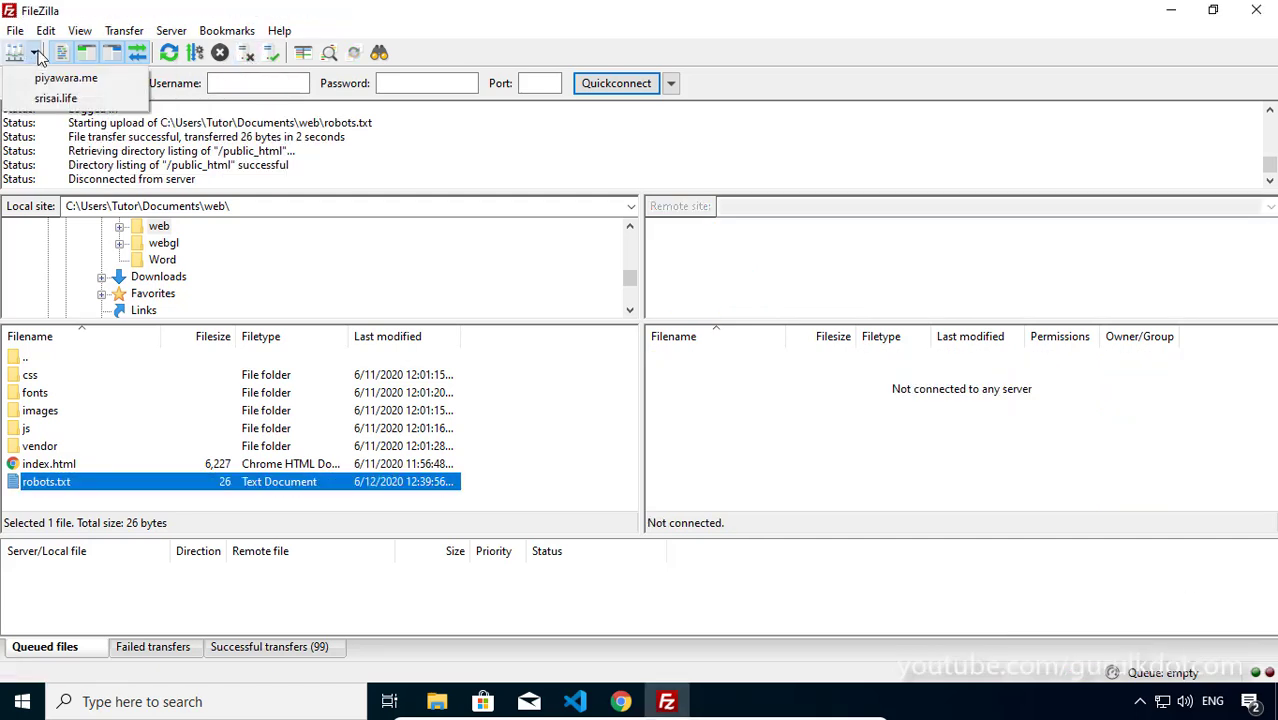
{"action": "left_click", "coordinate": [62, 98]}
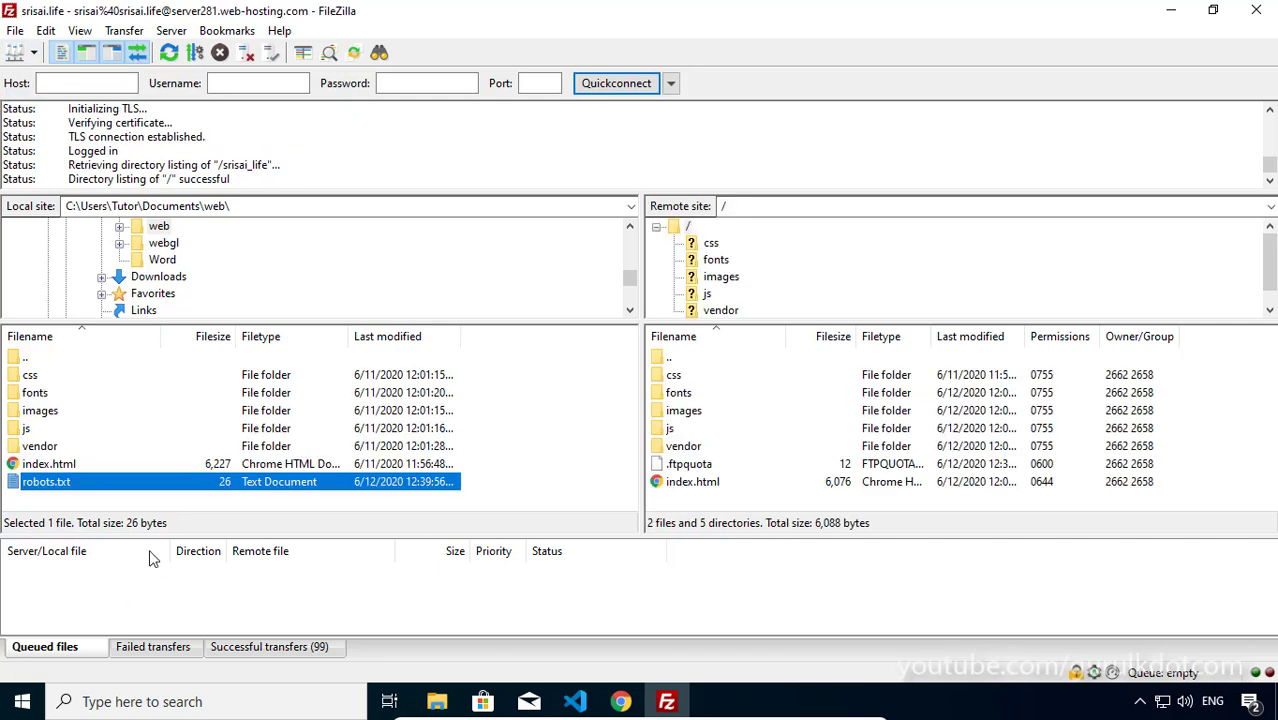
Upload the local robots.txt to the root folder of srisai.life and dismiss the transfer notification
{"action": "right_click", "coordinate": [29, 479]}
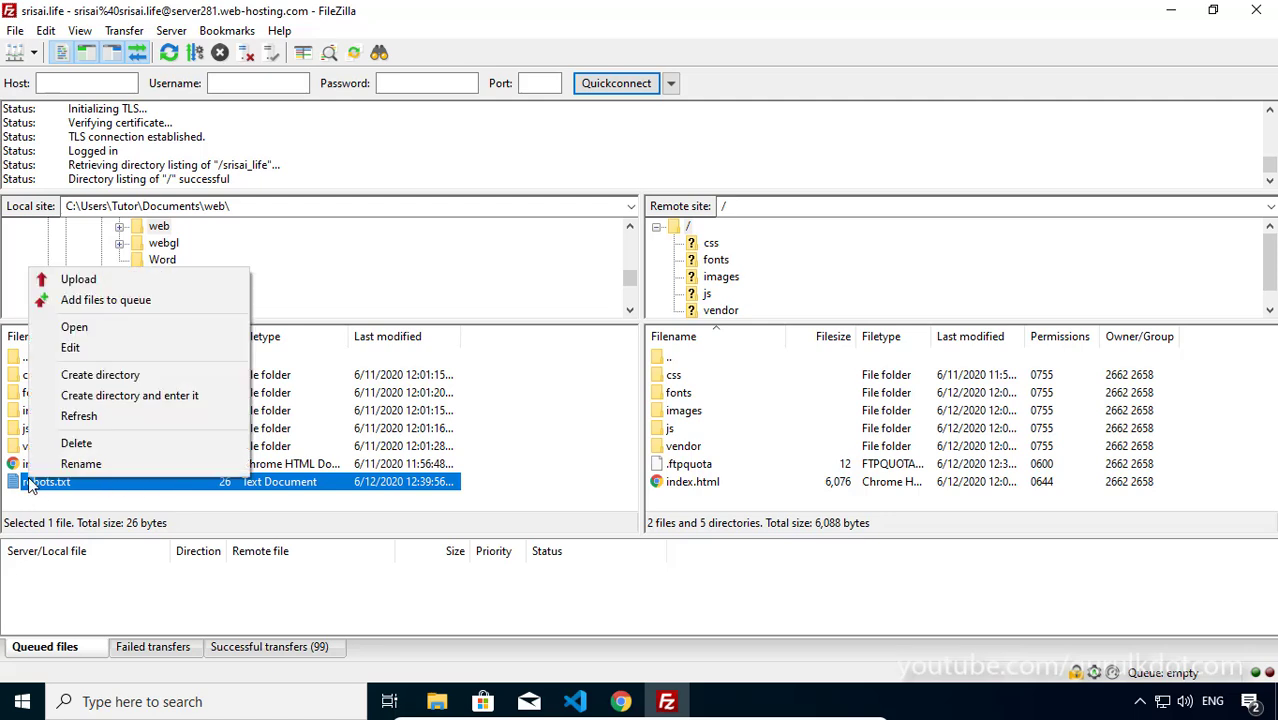
{"action": "left_click", "coordinate": [76, 281]}
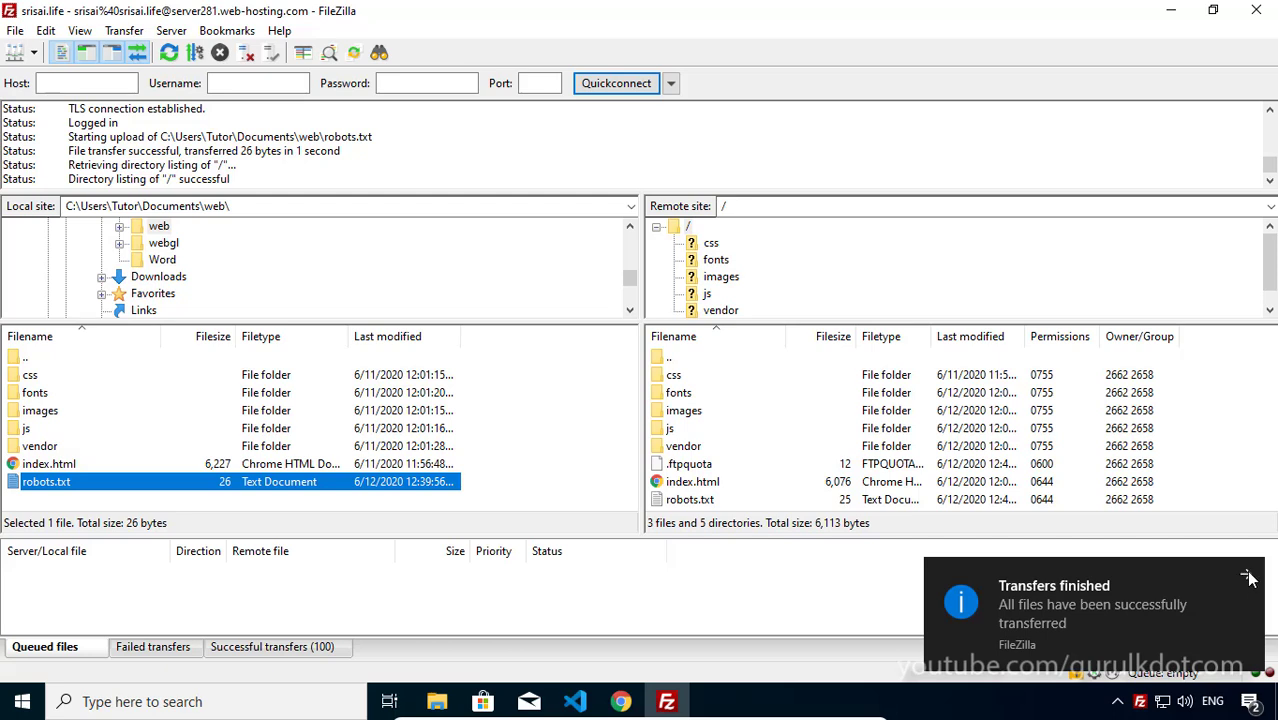
{"action": "left_click", "coordinate": [1246, 576]}
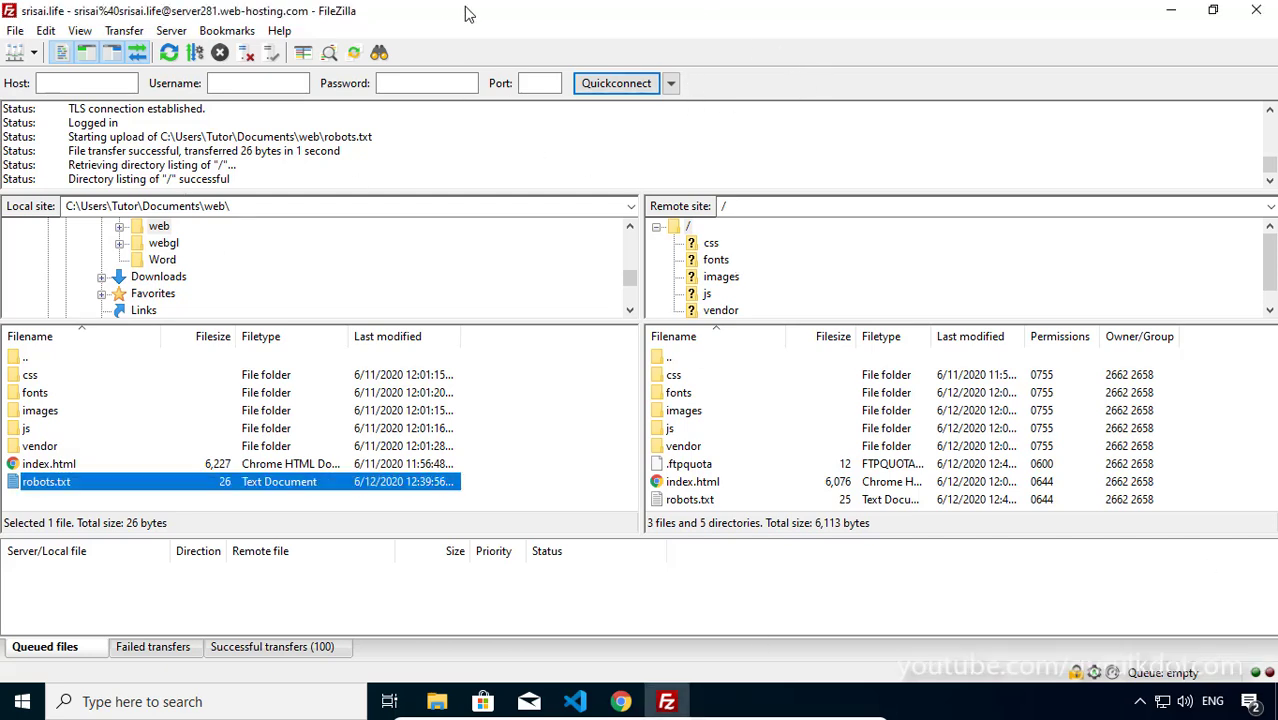
Switch to Chrome and open piyawara.me/robots.txt to check the uploaded file
{"action": "left_click", "coordinate": [620, 701]}
{"action": "left_click", "coordinate": [304, 49]}
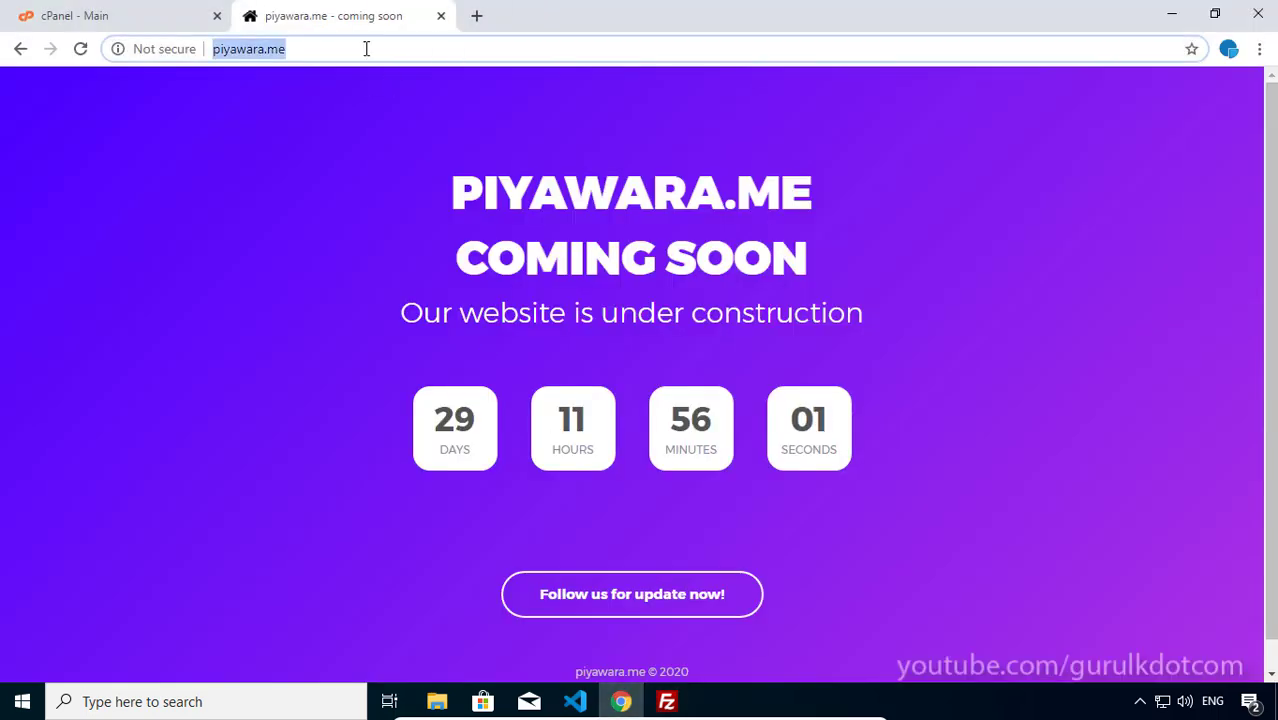
{"action": "left_click", "coordinate": [313, 49]}
{"action": "type", "text": "/"}
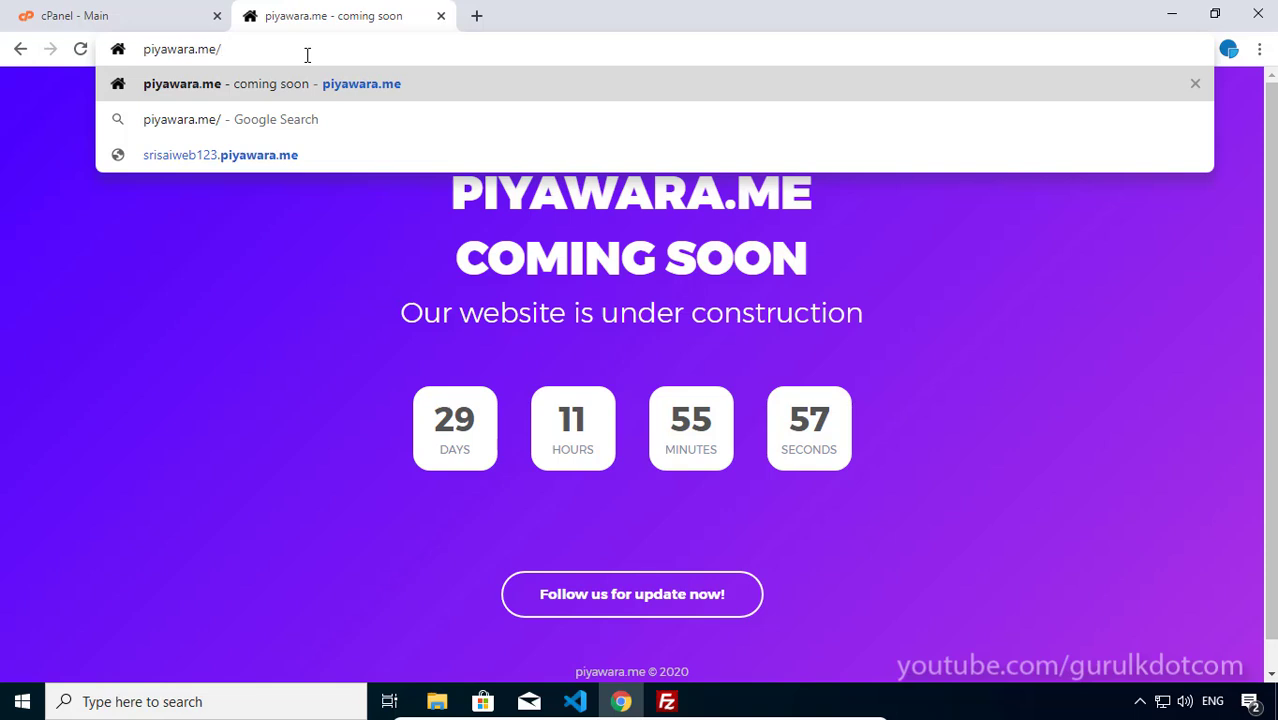
{"action": "type", "text": "rob"}
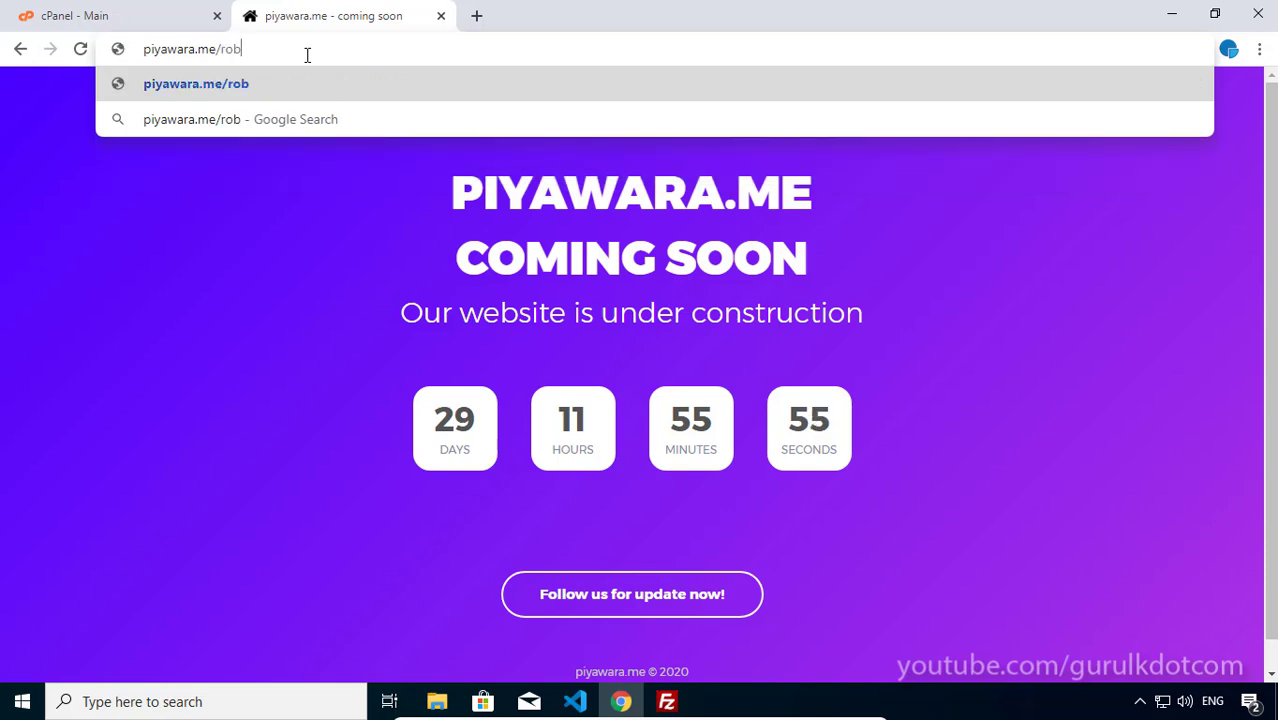
{"action": "type", "text": "ot."}
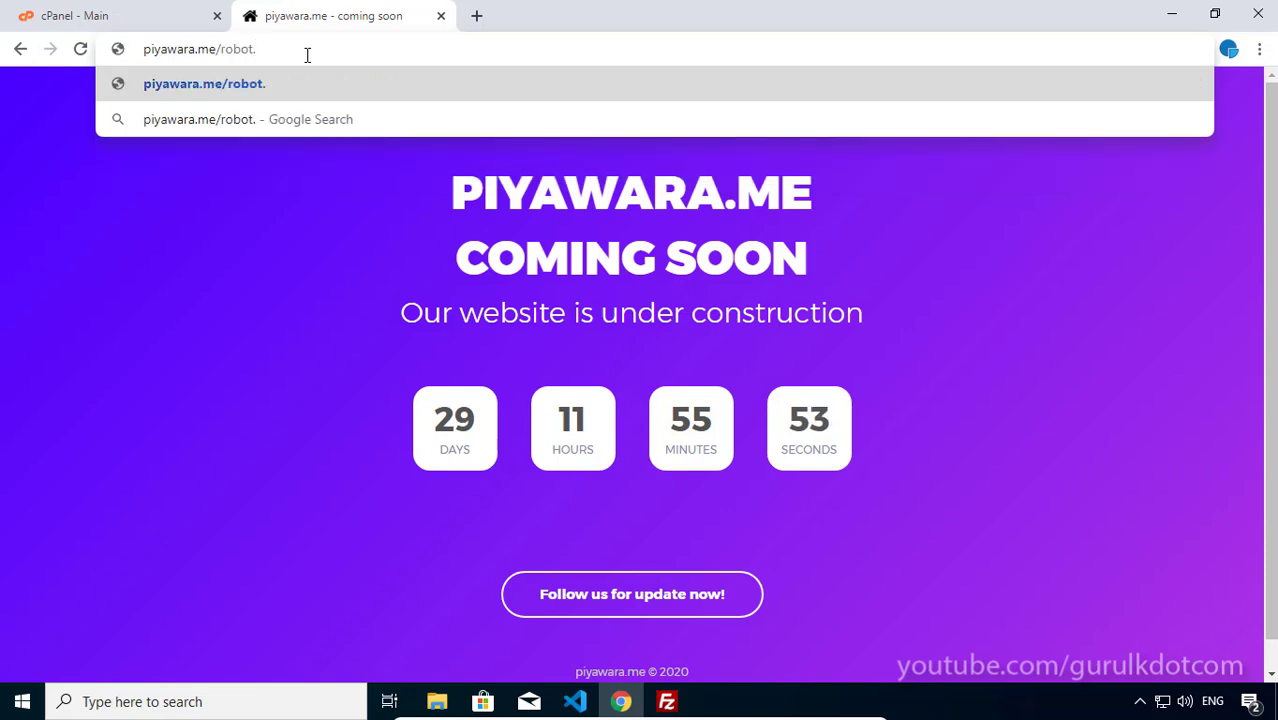
{"action": "type", "text": "txt"}
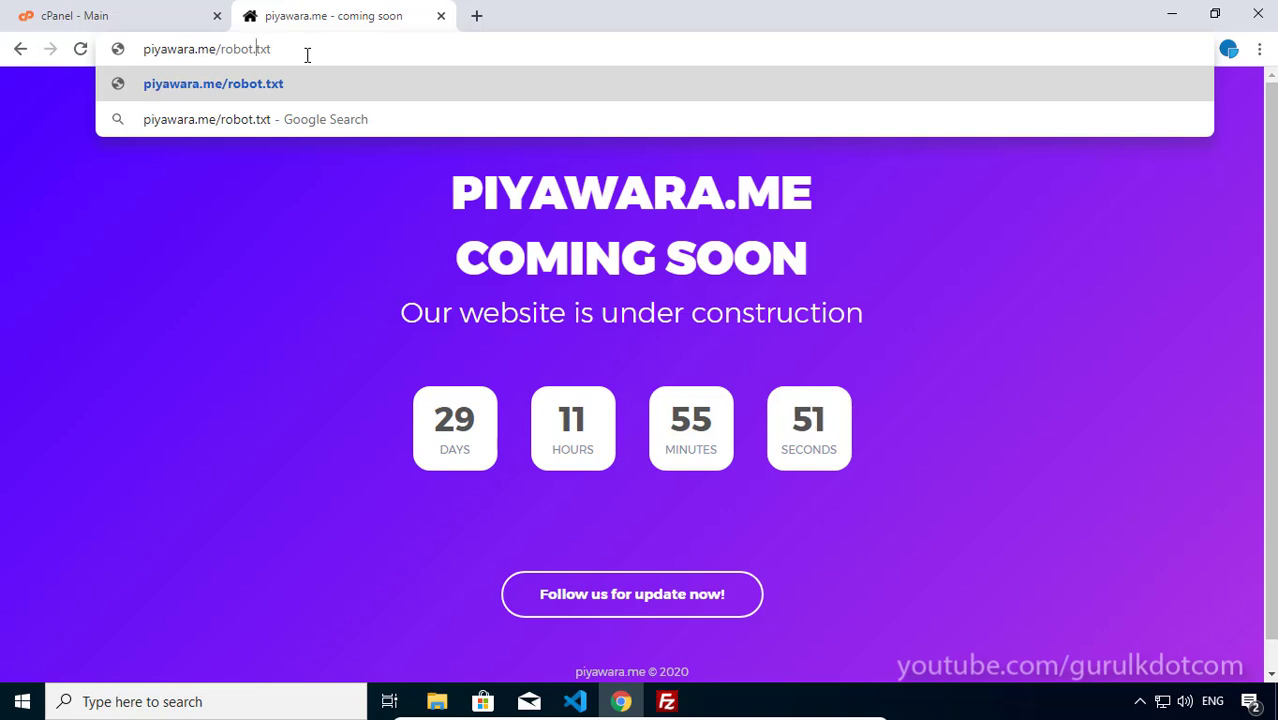
{"action": "key", "text": "Left"}
{"action": "type", "text": "s"}
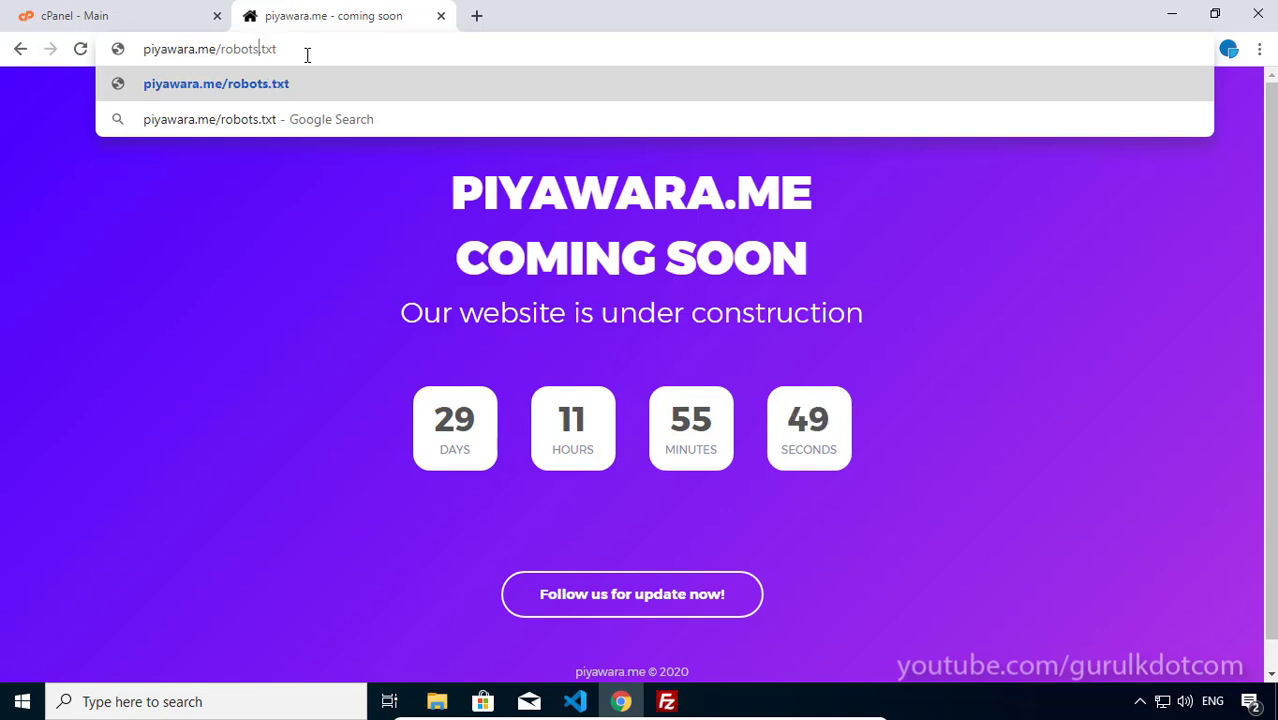
{"action": "key", "text": "Right"}
{"action": "key", "text": "Right"}
{"action": "key", "text": "Right"}
{"action": "key", "text": "Right"}
{"action": "key", "text": "Return"}
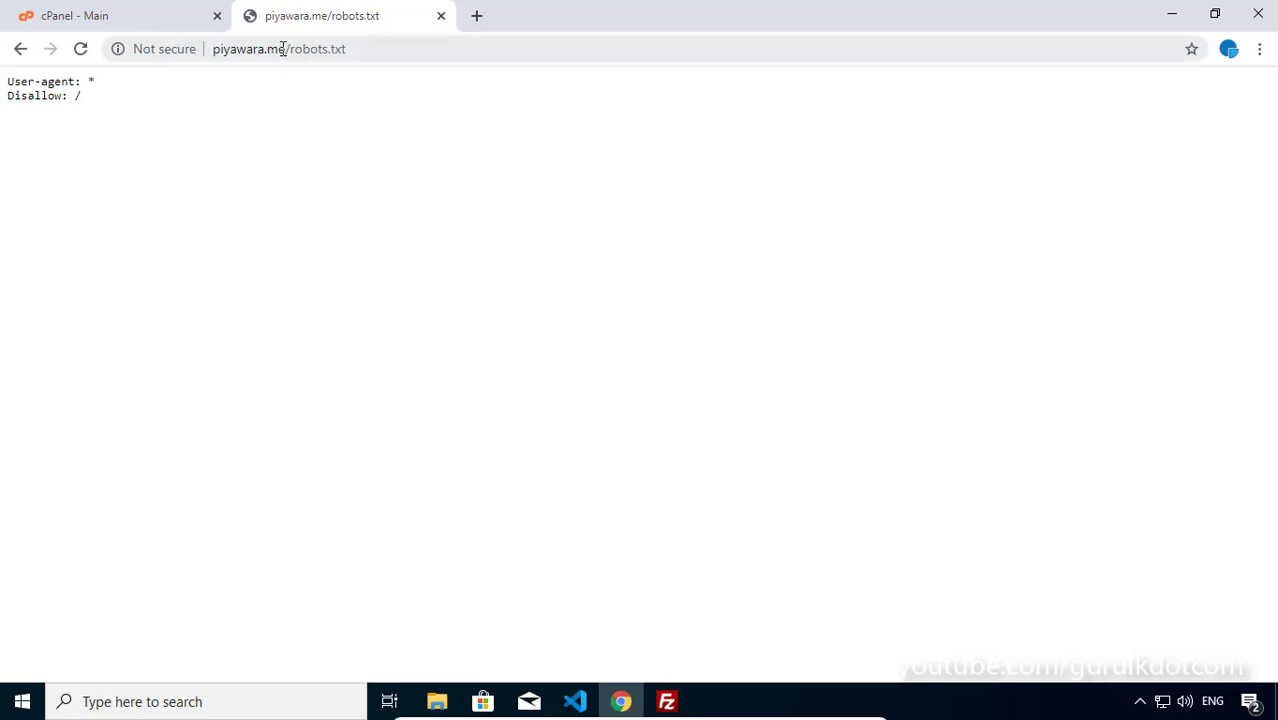
Replace the domain in the address with srisai.life and load its robots.txt
{"action": "left_click_drag", "start_coordinate": [285, 49], "coordinate": [96, 49]}
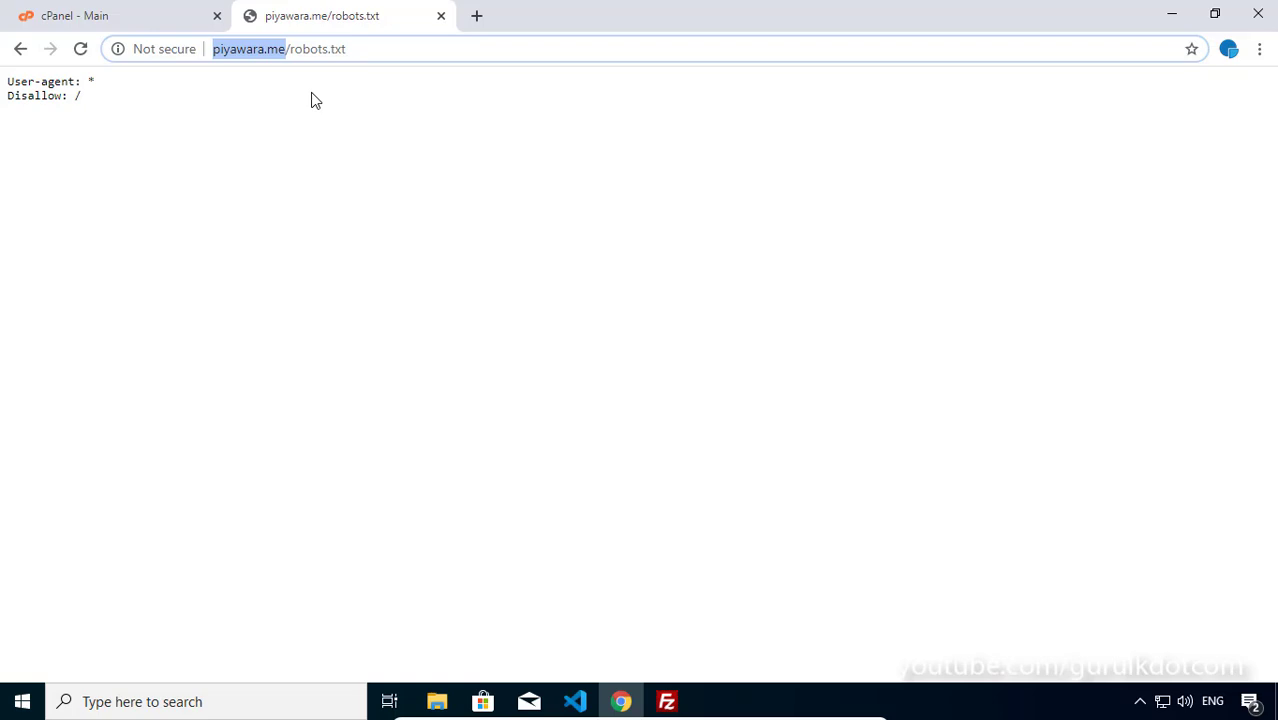
{"action": "type", "text": "srisai.life"}
{"action": "key", "text": "Return"}
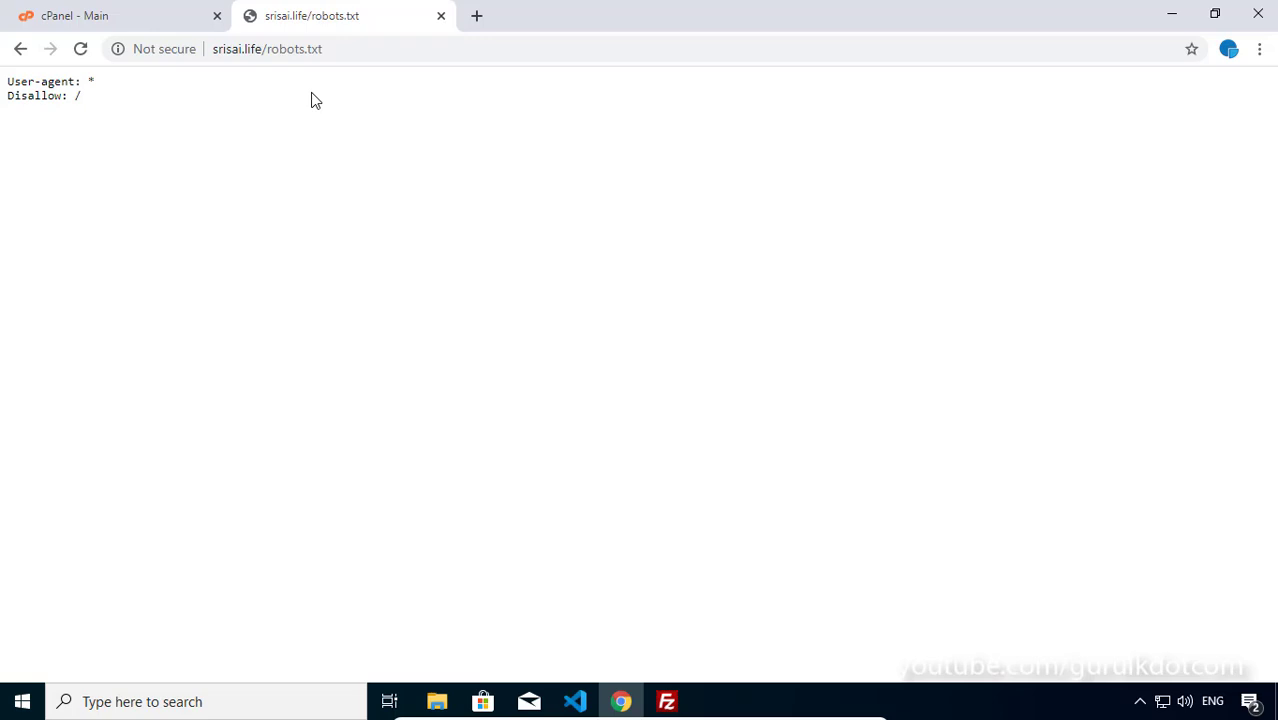
Remove the robots.txt path from the address and load the srisai.life home page
{"action": "left_click_drag", "start_coordinate": [334, 48], "coordinate": [263, 52]}
{"action": "key", "text": "BackSpace"}
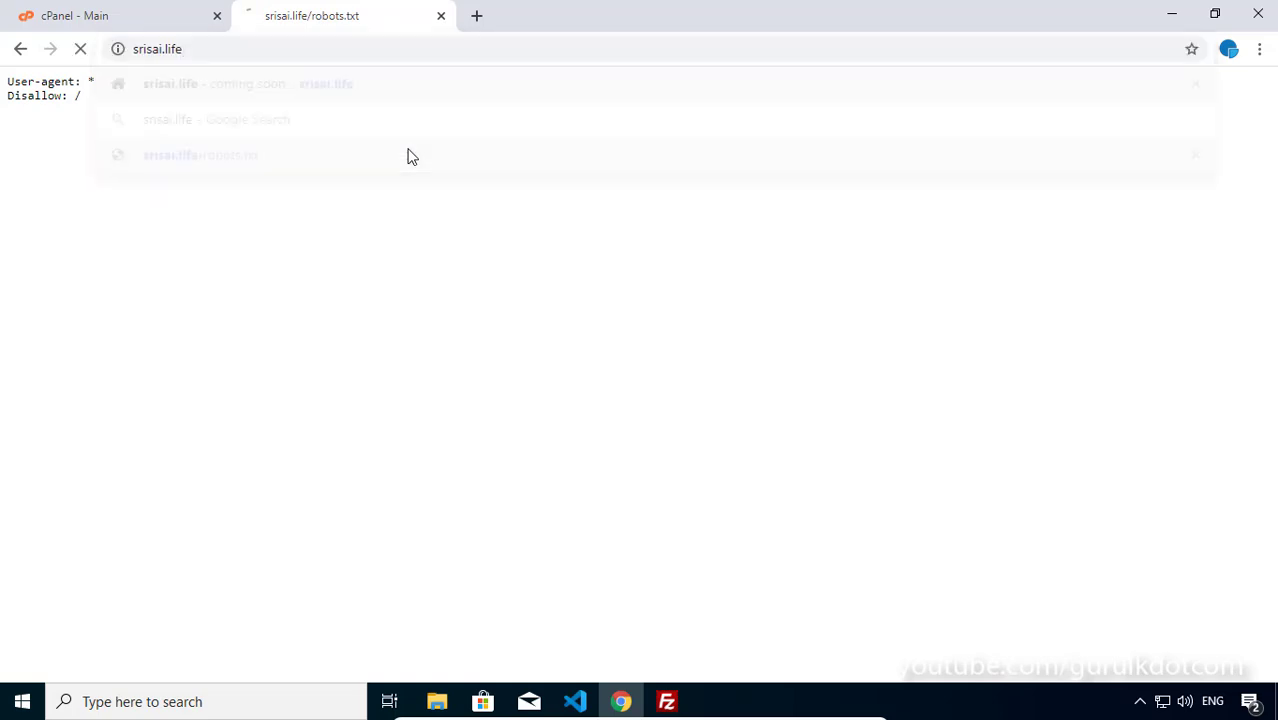
{"action": "key", "text": "Return"}
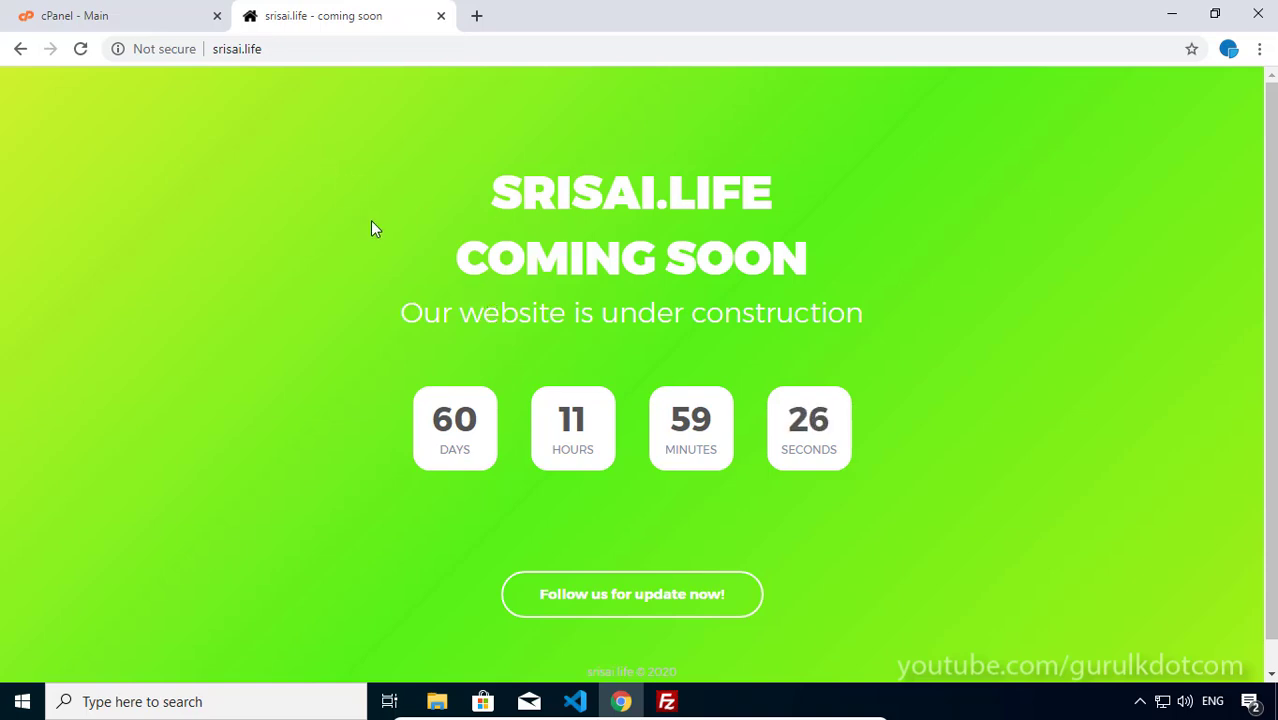
Switch to Visual Studio Code, open robots.txt and change the Disallow directive on line 2 to "Allow: /"
{"action": "left_click", "coordinate": [575, 701]}
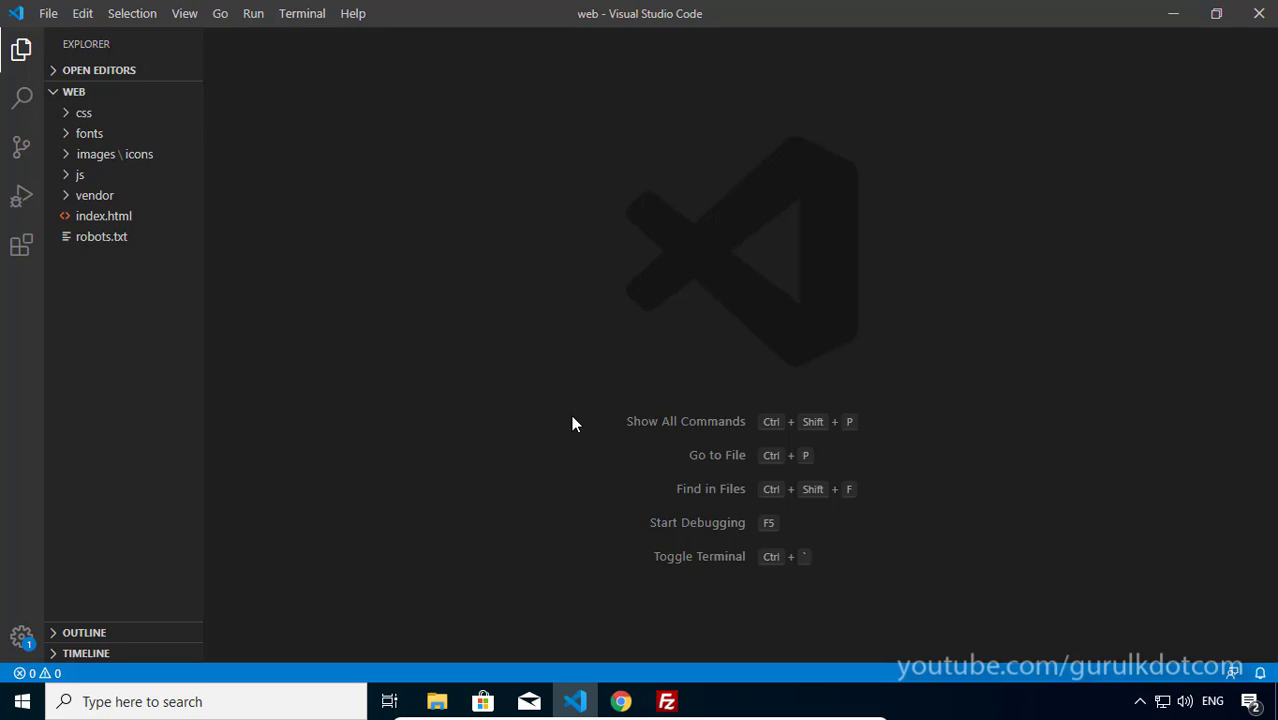
{"action": "left_click", "coordinate": [92, 240]}
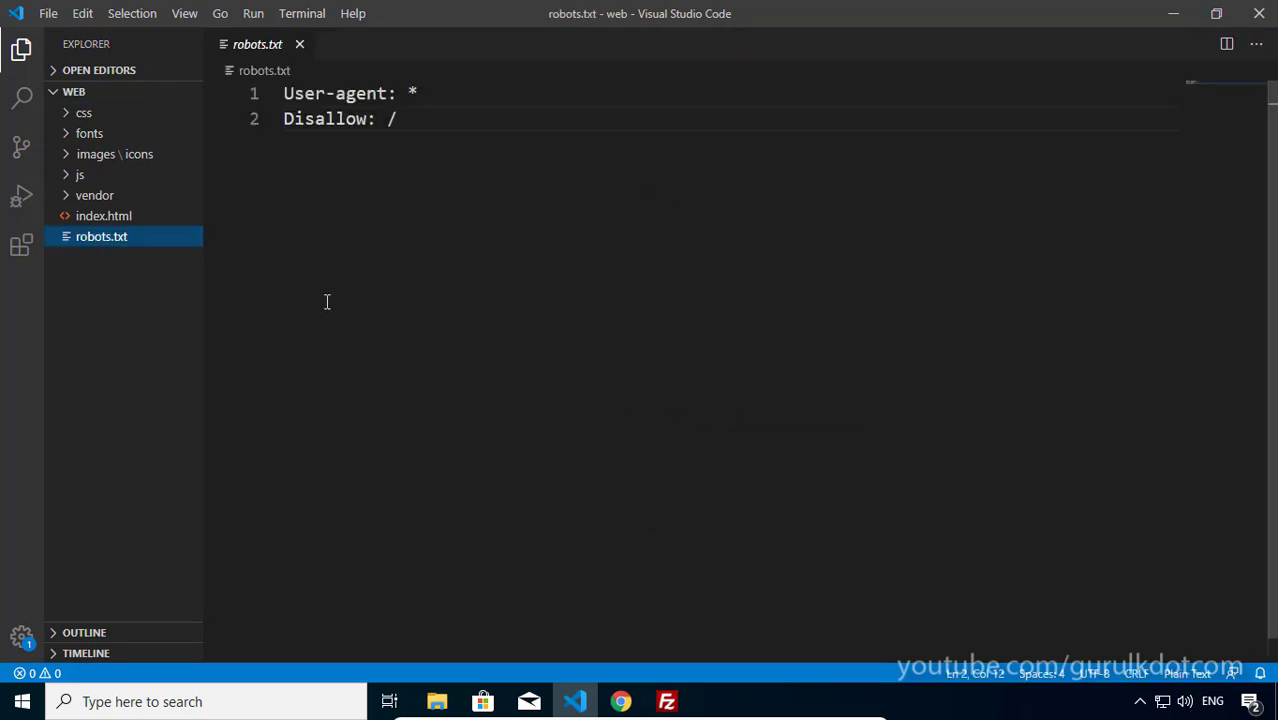
{"action": "left_click", "coordinate": [325, 119]}
{"action": "left_click_drag", "start_coordinate": [296, 119], "coordinate": [262, 120]}
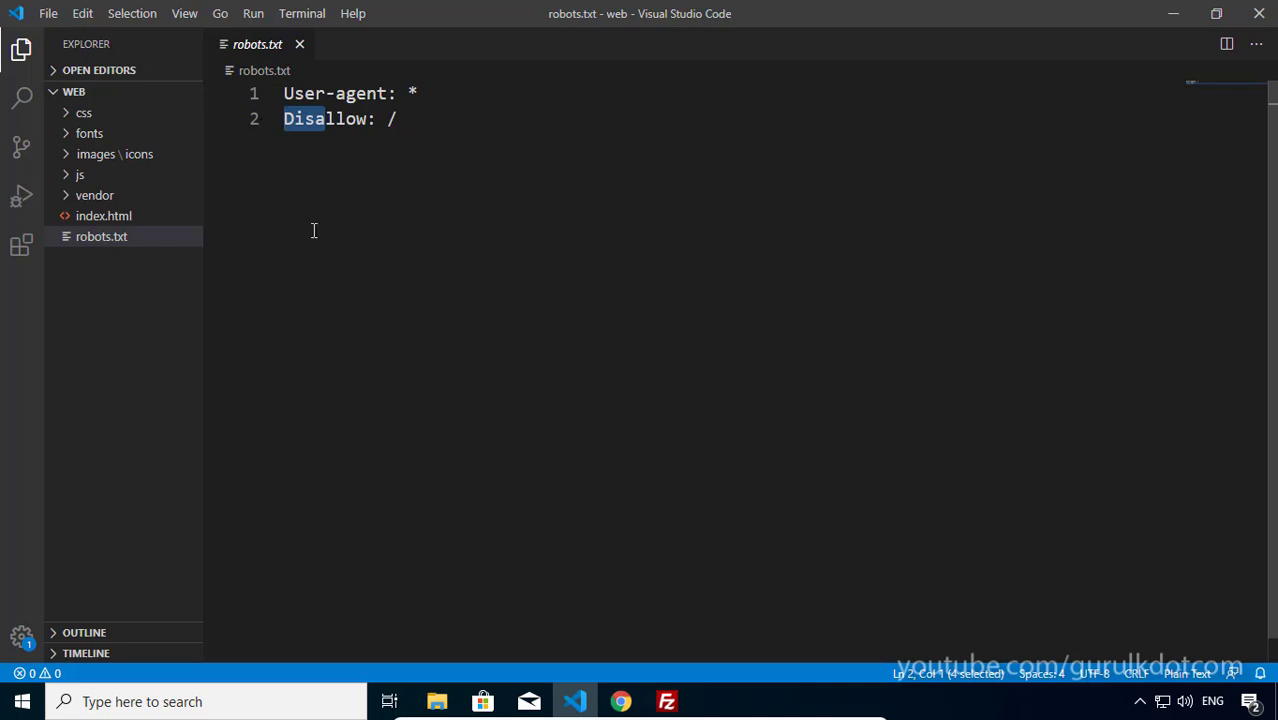
{"action": "type", "text": "A"}
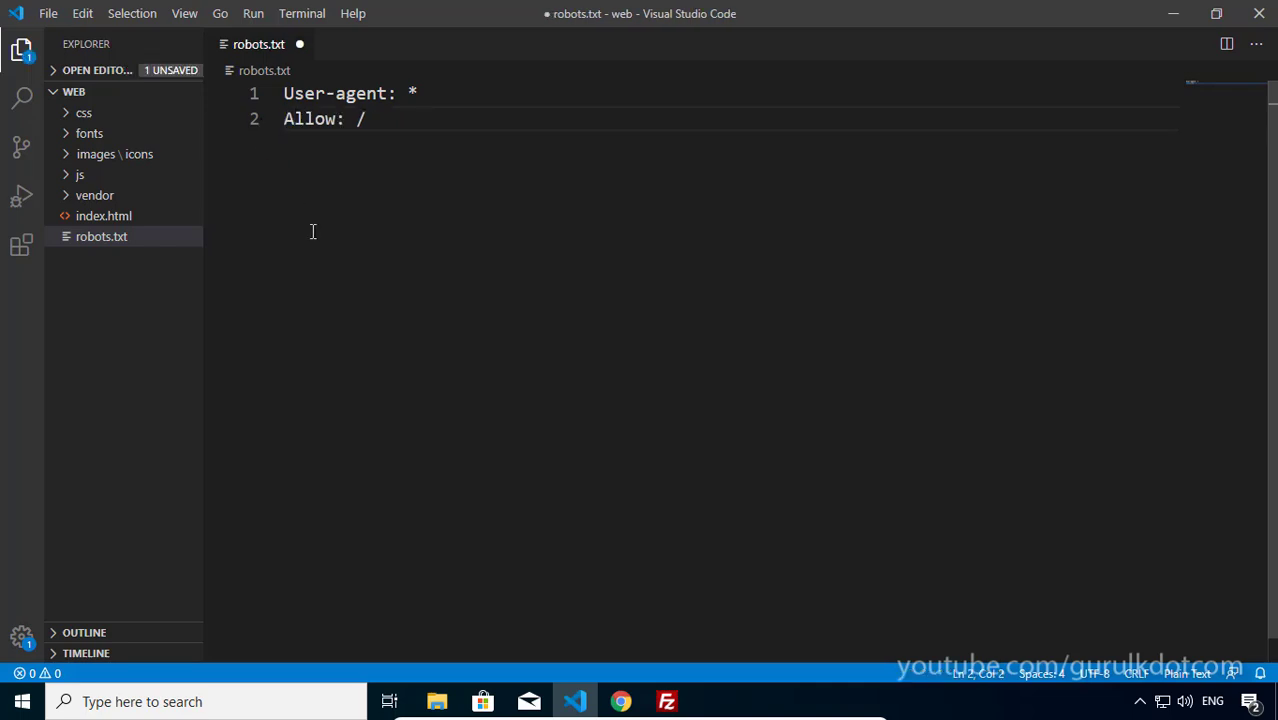
{"action": "left_click", "coordinate": [456, 137]}
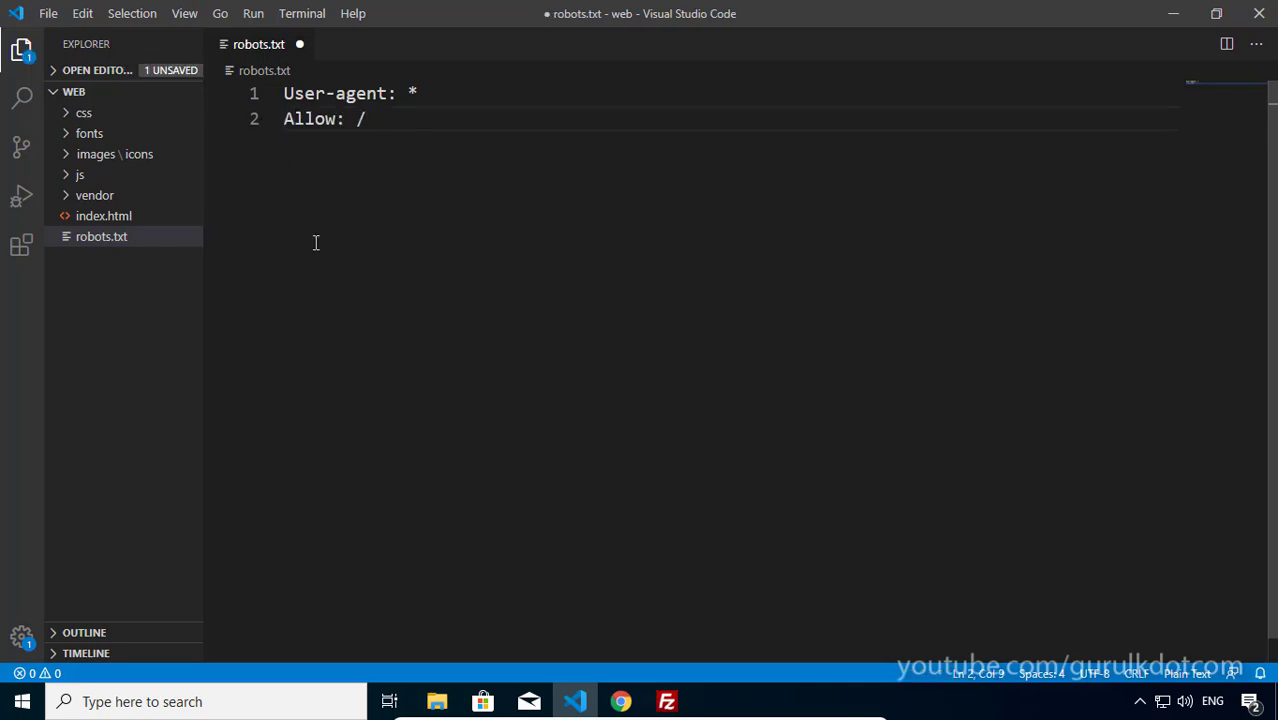